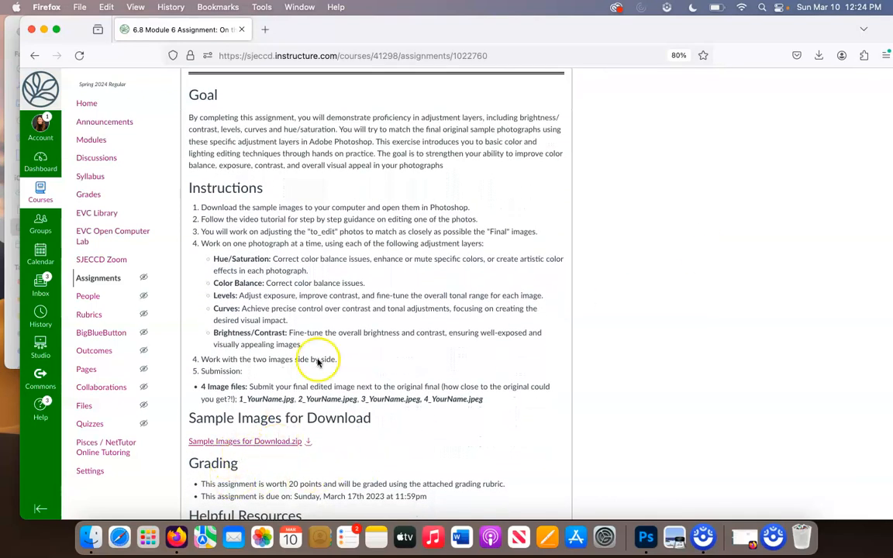
pyautogui.moveTo(301, 42); pyautogui.dragTo(298, 108)
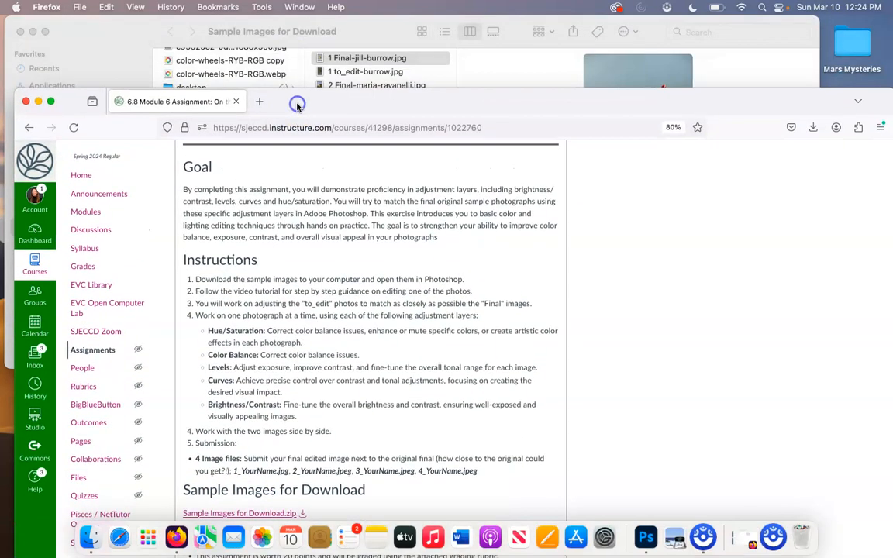
pyautogui.moveTo(115, 36)
pyautogui.mouseDown()
pyautogui.moveTo(119, 70)
pyautogui.moveTo(112, 35)
pyautogui.mouseUp()
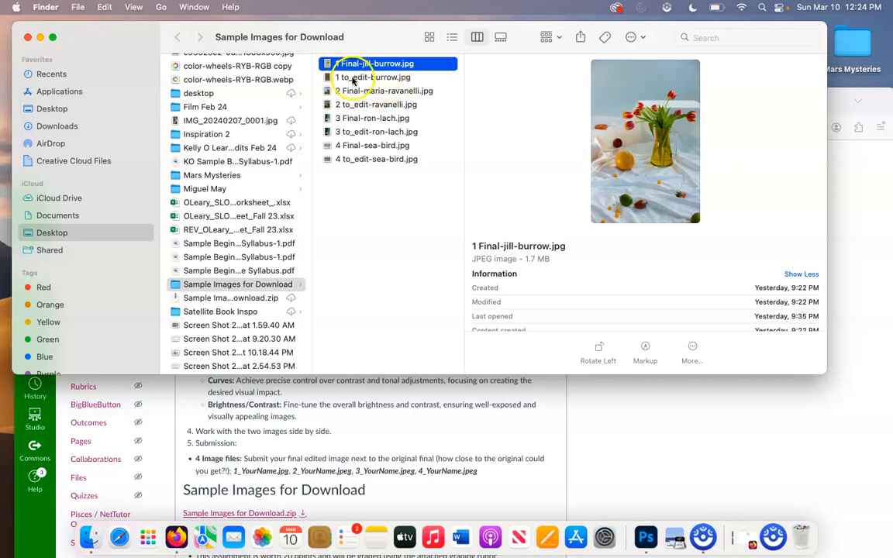
pyautogui.click(353, 78)
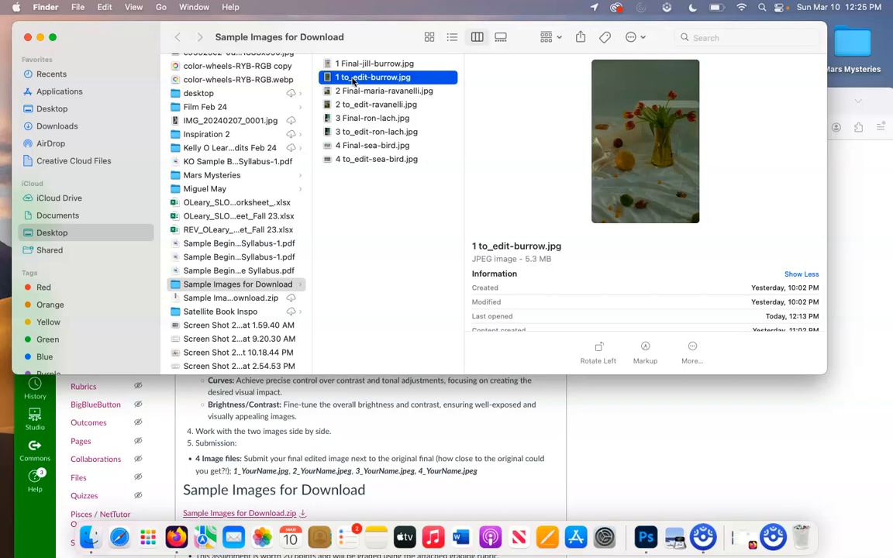
pyautogui.click(369, 65)
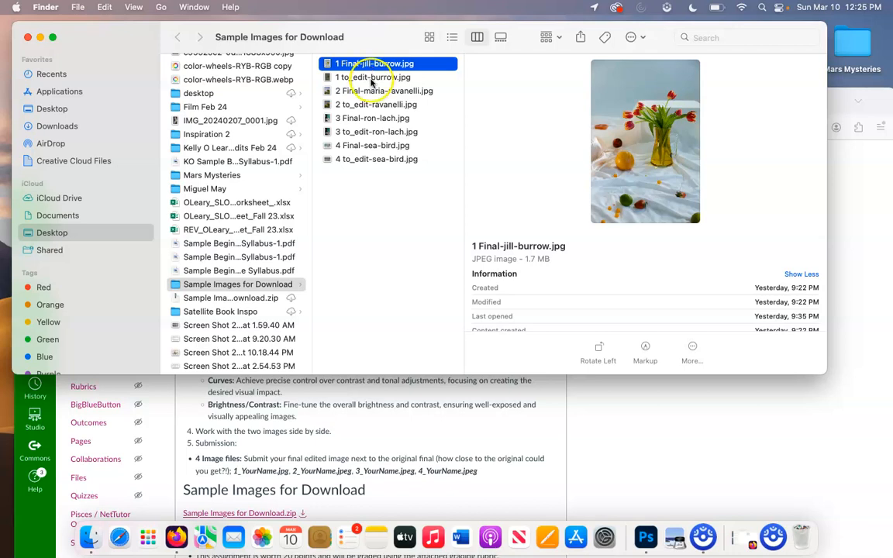
pyautogui.click(372, 80)
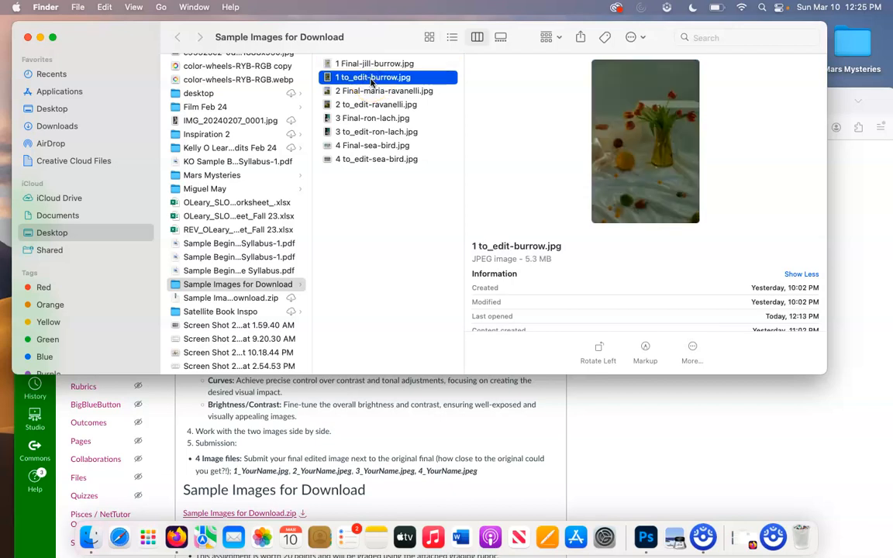
# Step: Open 1 to_edit-burrow.jpg in Photoshop and convert its Background into a layer named 'Editing Photo'
pyautogui.moveTo(371, 81); pyautogui.dragTo(646, 545)
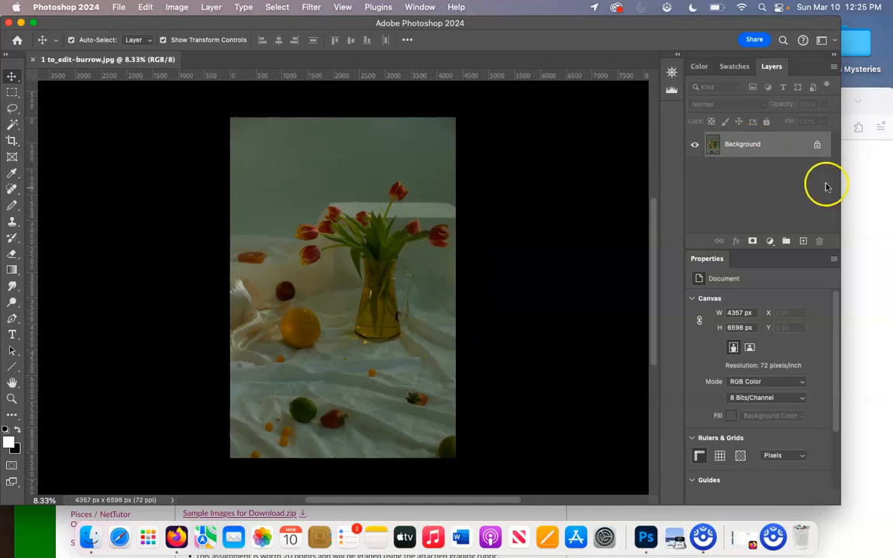
pyautogui.doubleClick(749, 151)
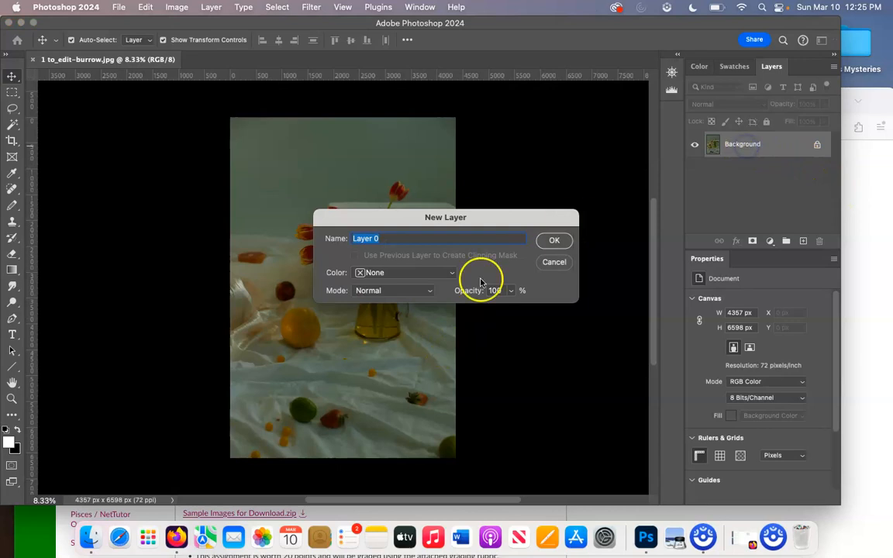
pyautogui.click(554, 242)
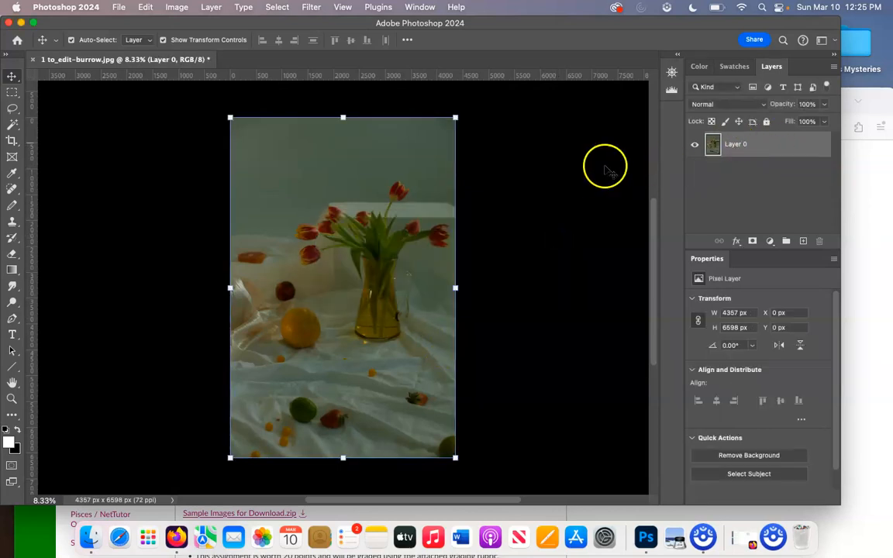
pyautogui.click(737, 145)
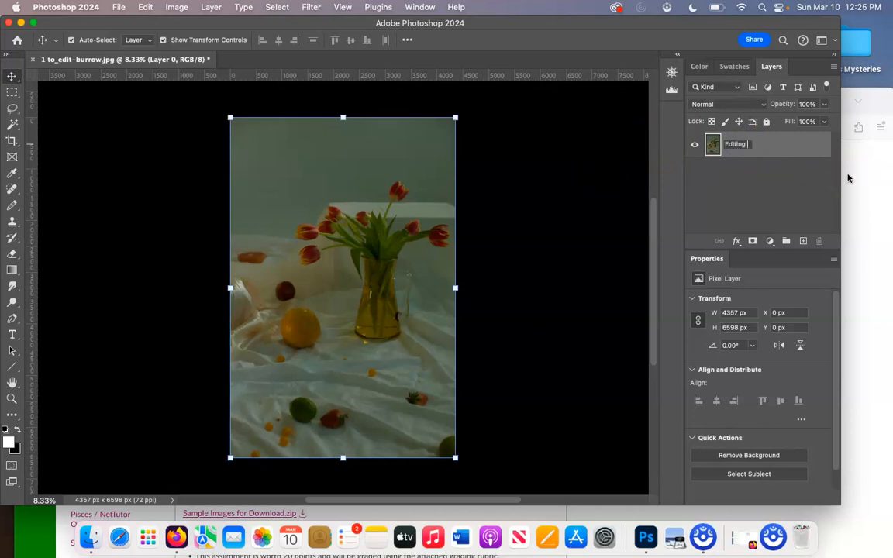
pyautogui.press('Return')
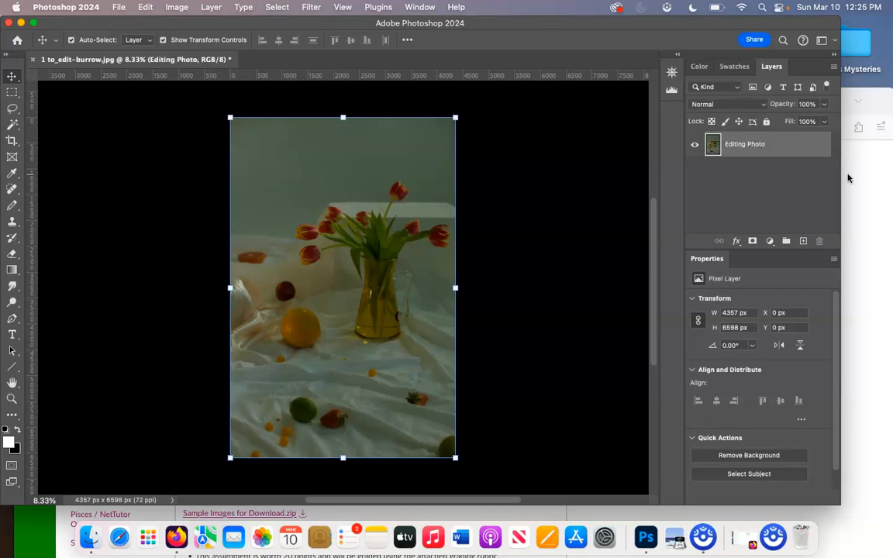
pyautogui.click(797, 179)
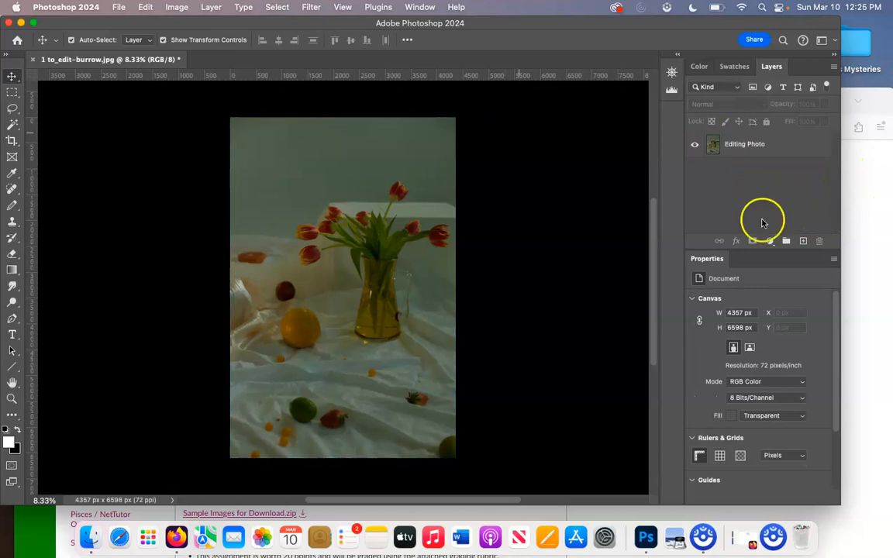
# Step: Add a new layer below Editing Photo and fill it with white
pyautogui.click(805, 241)
pyautogui.moveTo(763, 151); pyautogui.dragTo(761, 175)
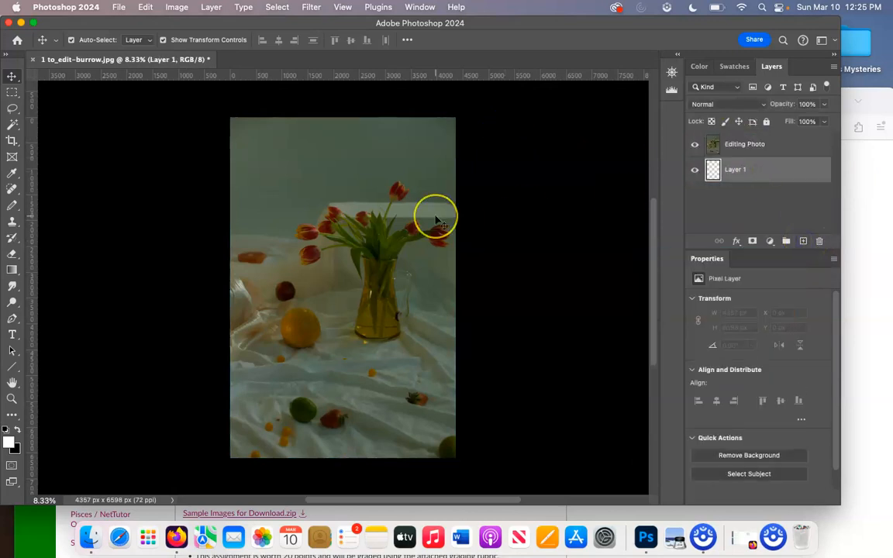
pyautogui.hotkey('alt', 'BackSpace')
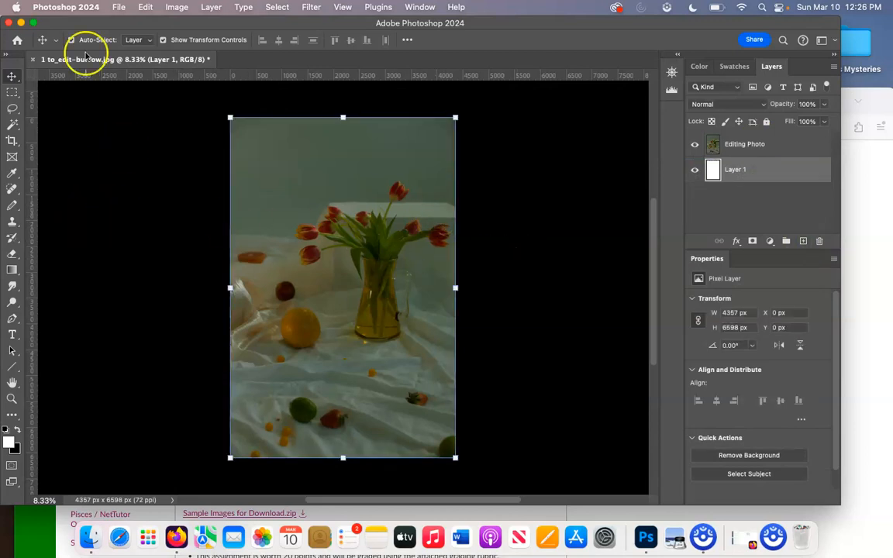
pyautogui.click(177, 6)
pyautogui.click(175, 7)
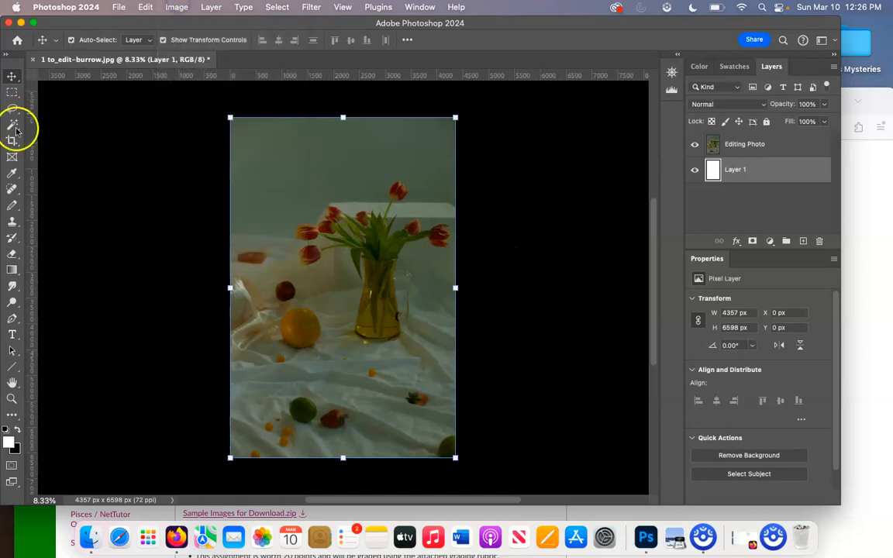
# Step: Widen the canvas with the Crop tool to 8977 px, leaving empty space on the right
pyautogui.click(12, 141)
pyautogui.moveTo(229, 119); pyautogui.dragTo(524, 461)
pyautogui.moveTo(454, 289); pyautogui.dragTo(622, 306)
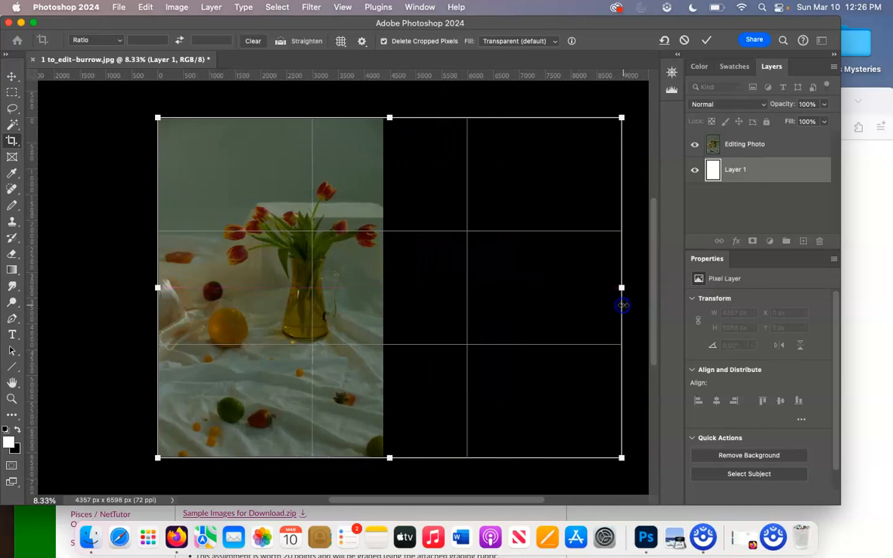
pyautogui.press('Return')
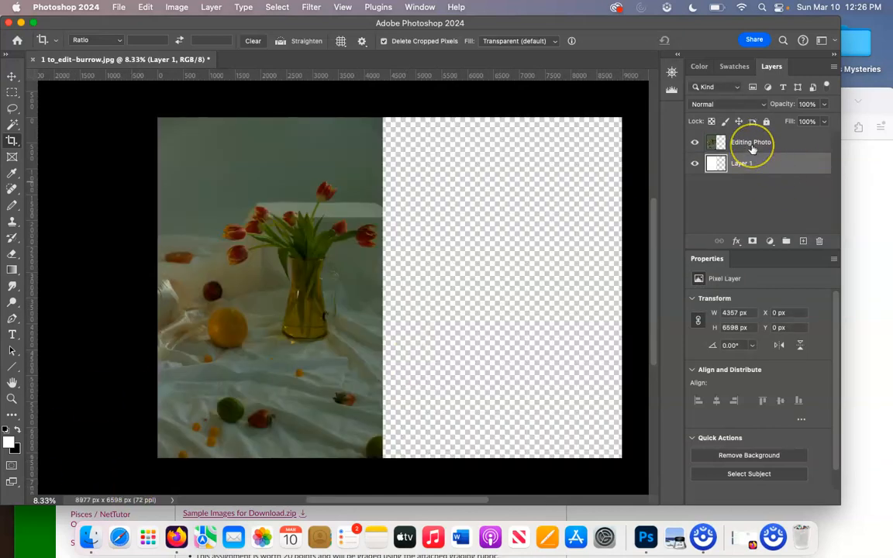
# Step: Convert Layer 1 into the Background layer and make black the foreground colour
pyautogui.click(769, 164)
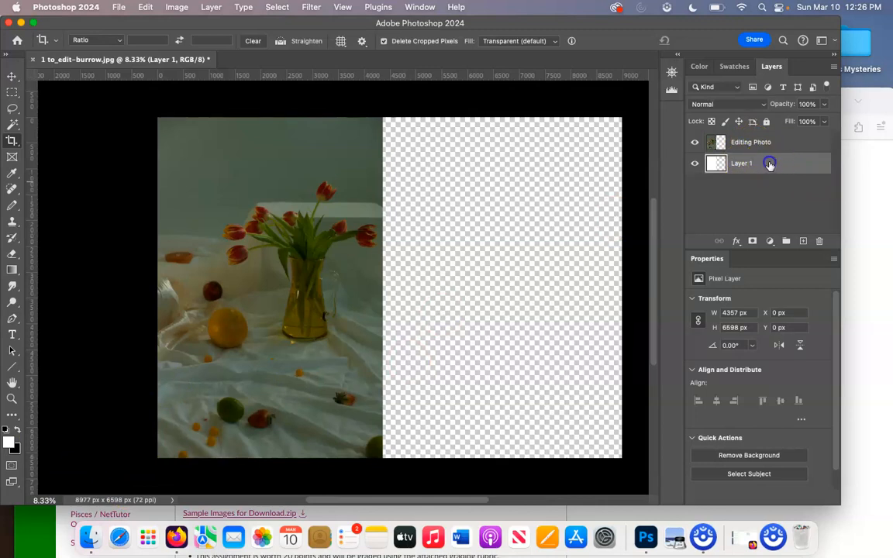
pyautogui.click(176, 7)
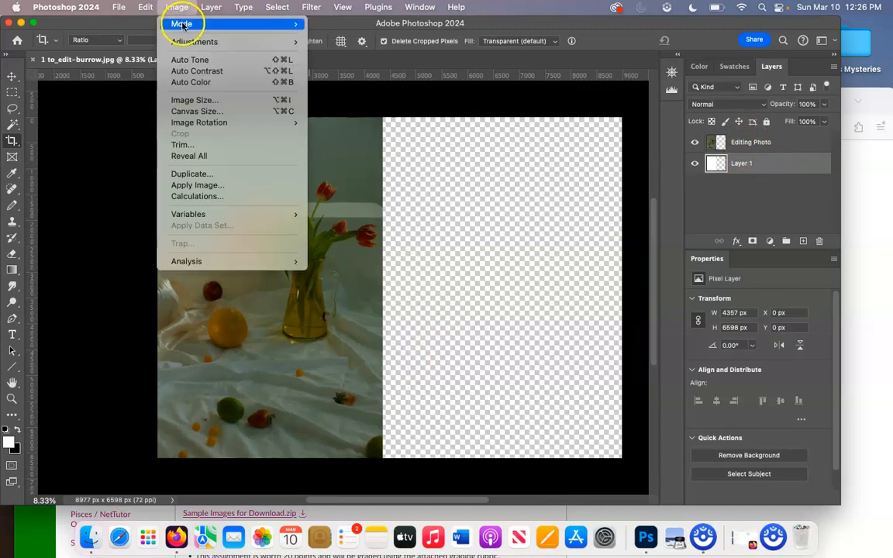
pyautogui.click(211, 7)
pyautogui.moveTo(219, 23)
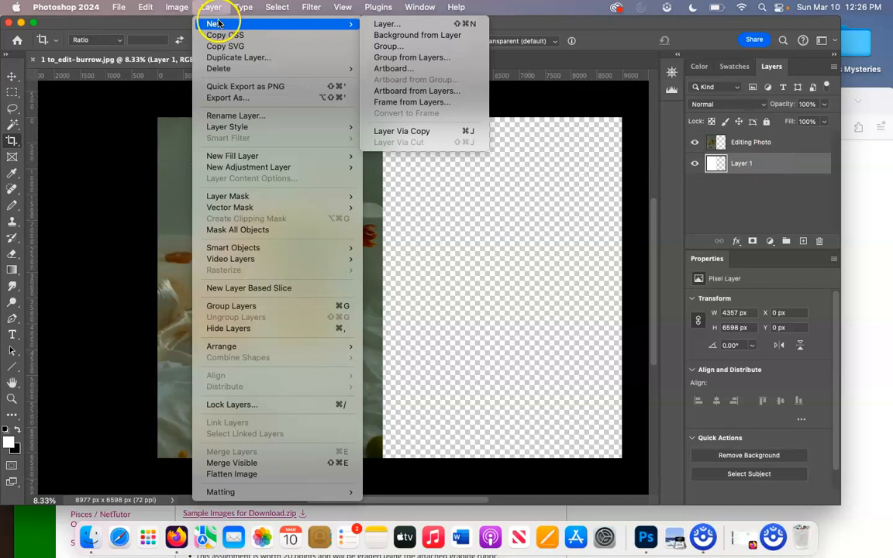
pyautogui.click(422, 35)
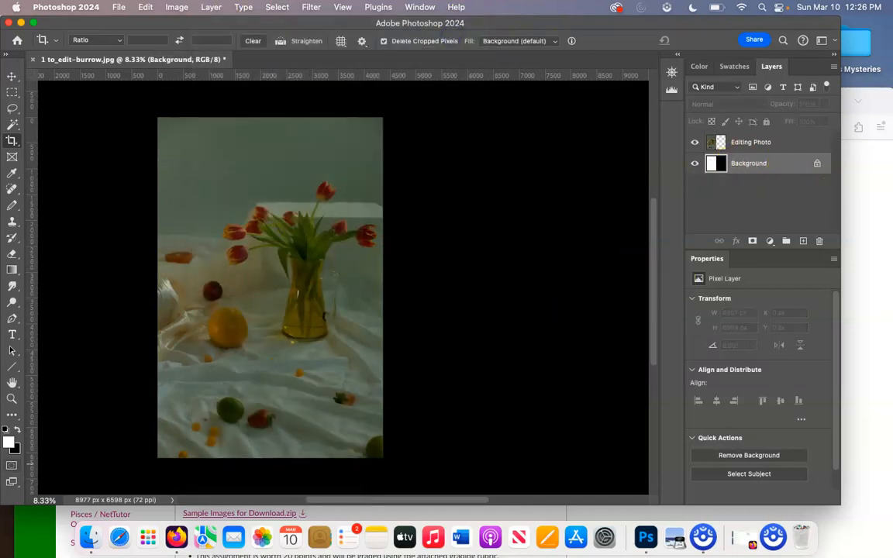
pyautogui.click(18, 429)
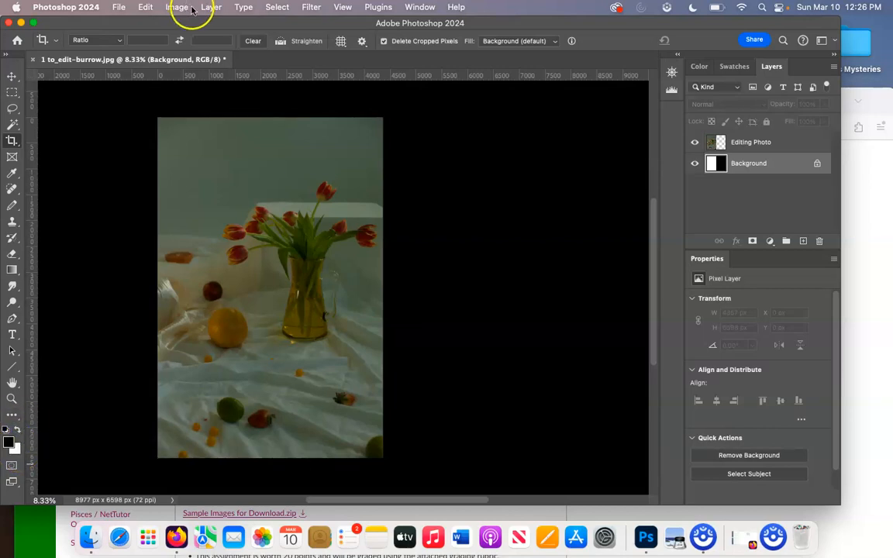
# Step: Add a Solid Color fill layer, Color Fill 1, set to white (ffffff)
pyautogui.click(177, 7)
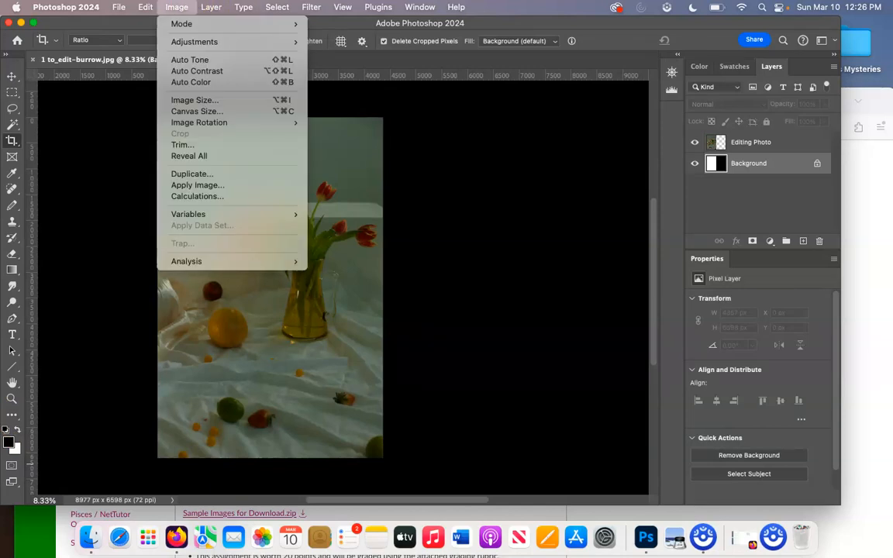
pyautogui.moveTo(209, 7)
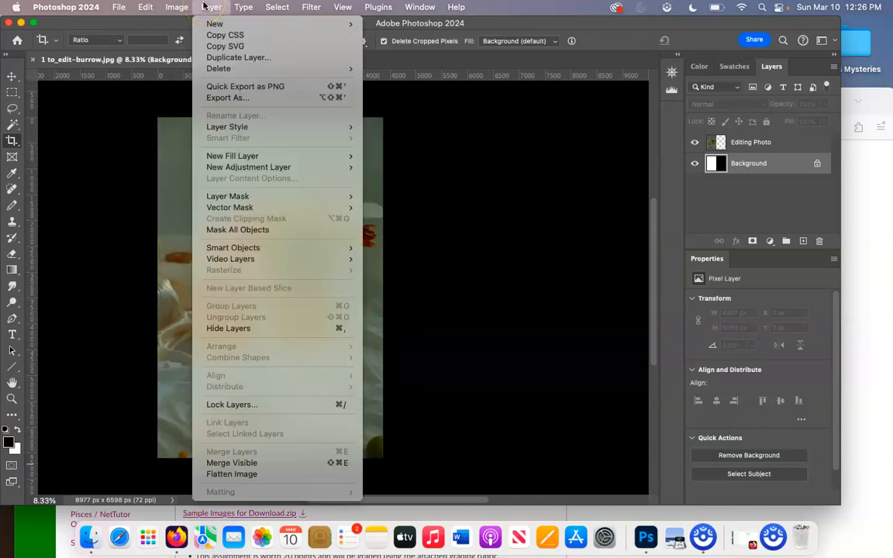
pyautogui.moveTo(224, 155)
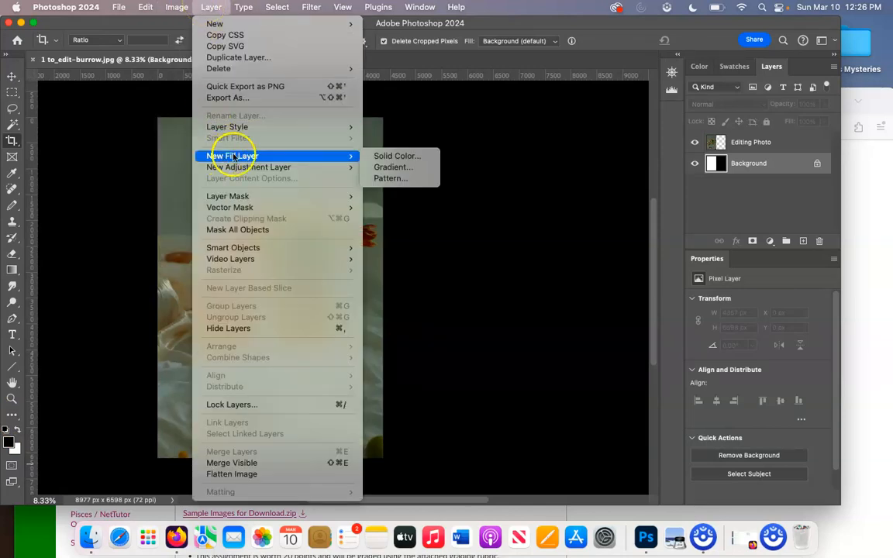
pyautogui.click(401, 156)
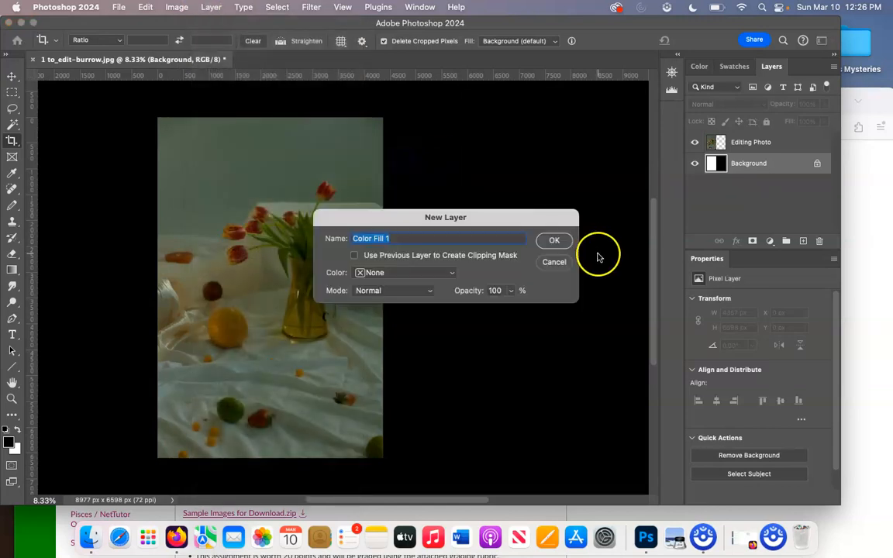
pyautogui.click(556, 241)
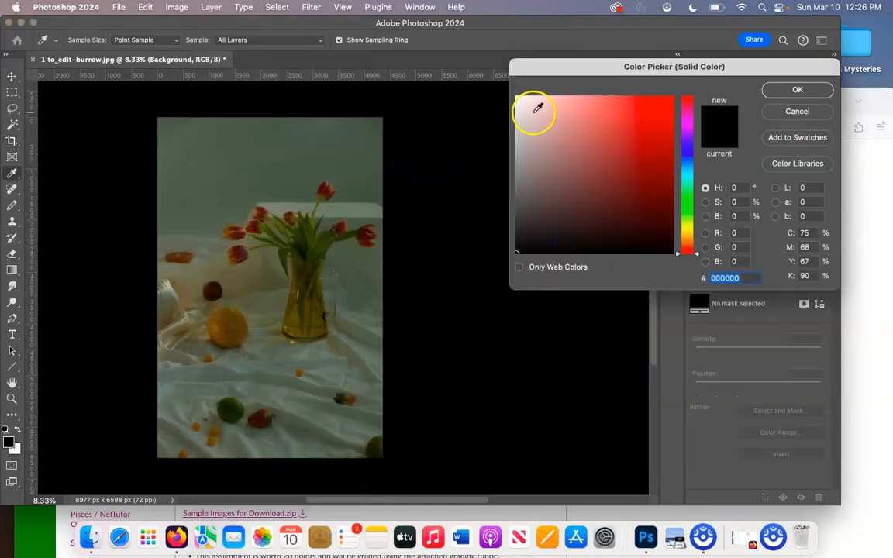
pyautogui.moveTo(518, 104); pyautogui.dragTo(506, 85)
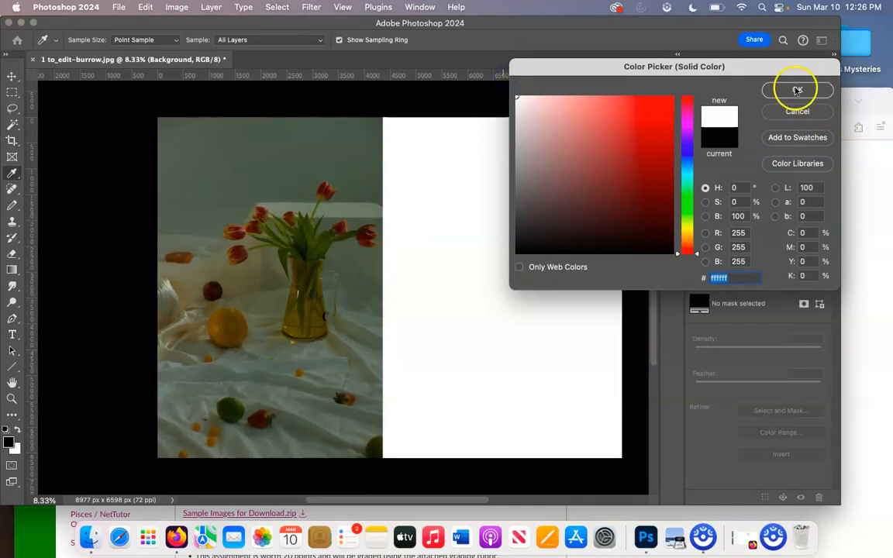
pyautogui.click(797, 91)
# Step: Merge Color Fill 1 into the Background layer
pyautogui.click(770, 189)
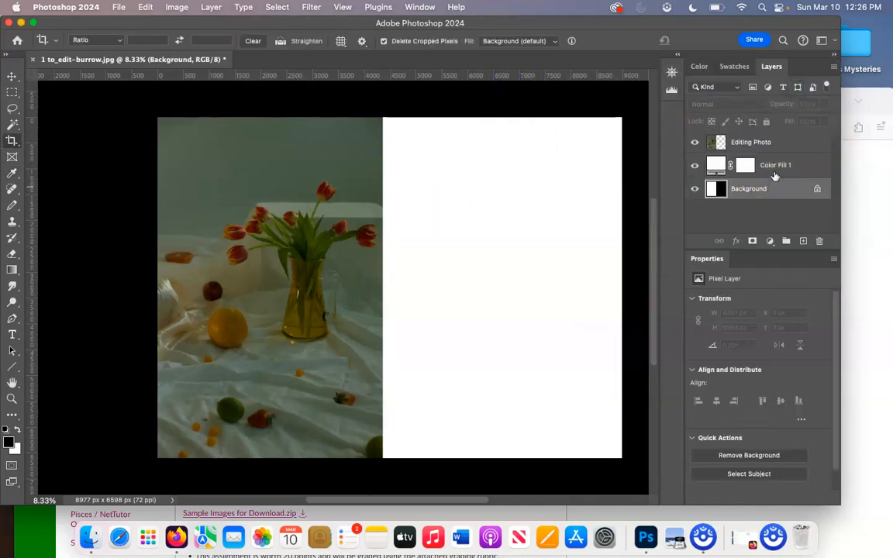
pyautogui.click(786, 169)
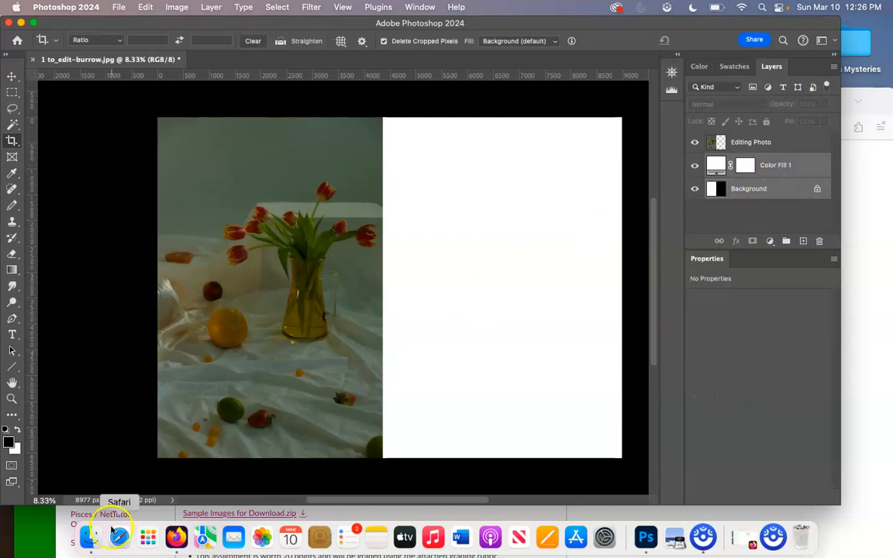
pyautogui.rightClick(793, 171)
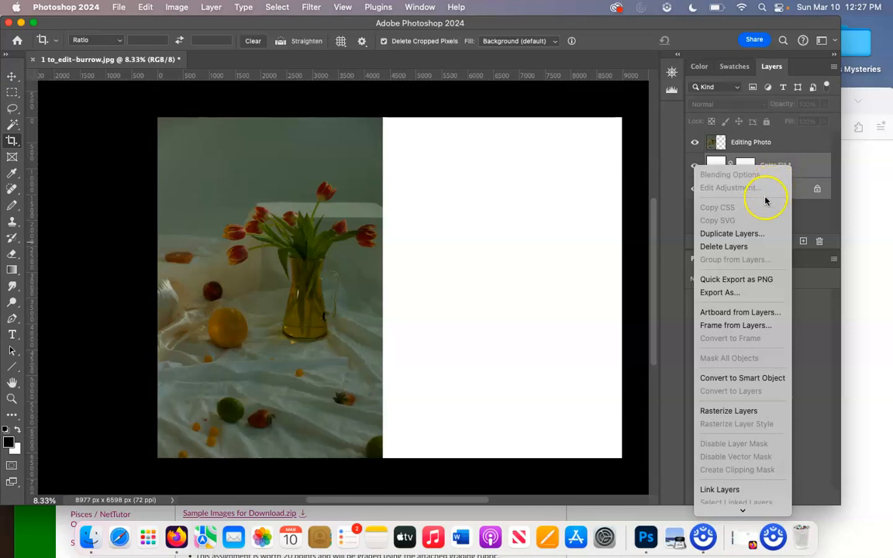
pyautogui.scroll(-8, 757, 332)
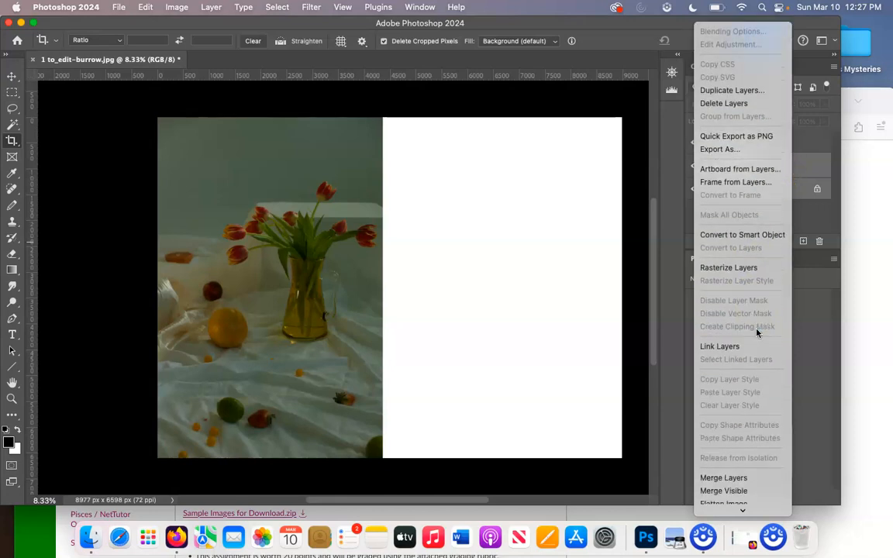
pyautogui.click(737, 323)
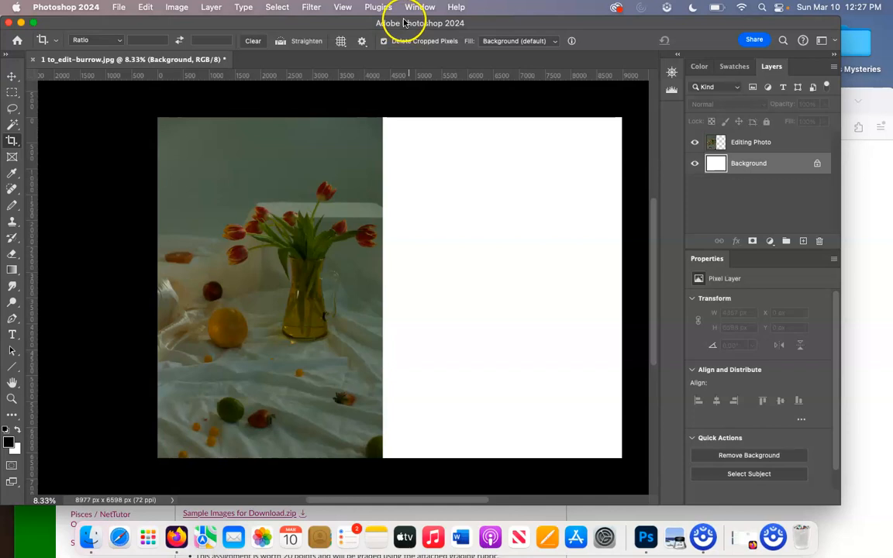
pyautogui.moveTo(403, 27); pyautogui.dragTo(408, 44)
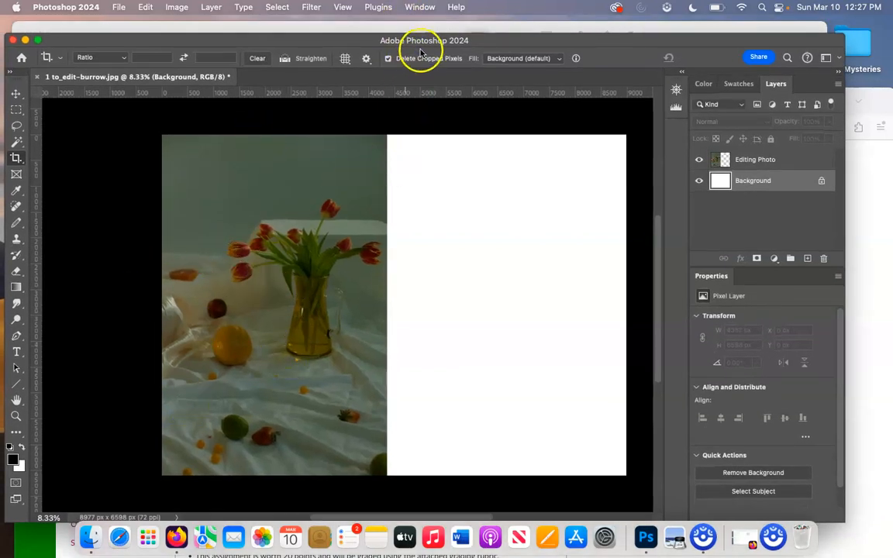
pyautogui.moveTo(110, 41); pyautogui.dragTo(124, 126)
pyautogui.click(359, 65)
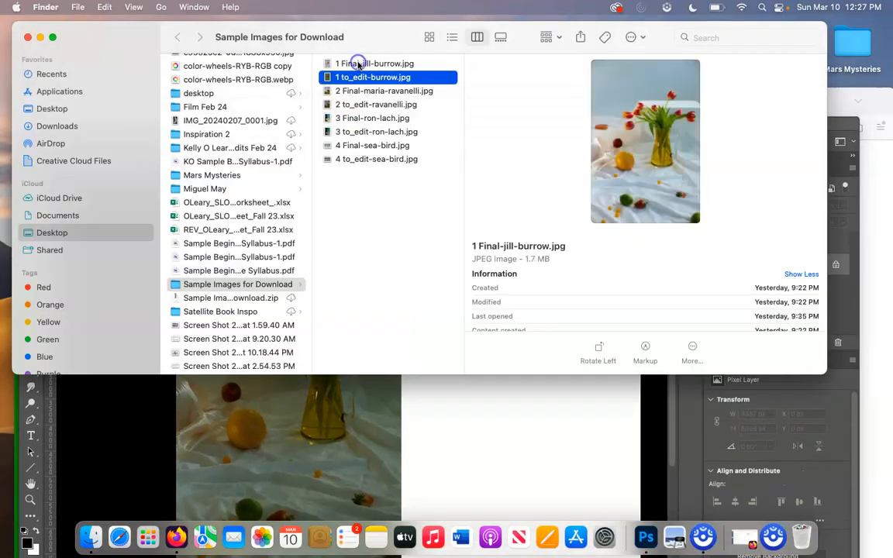
pyautogui.moveTo(358, 65); pyautogui.dragTo(537, 443)
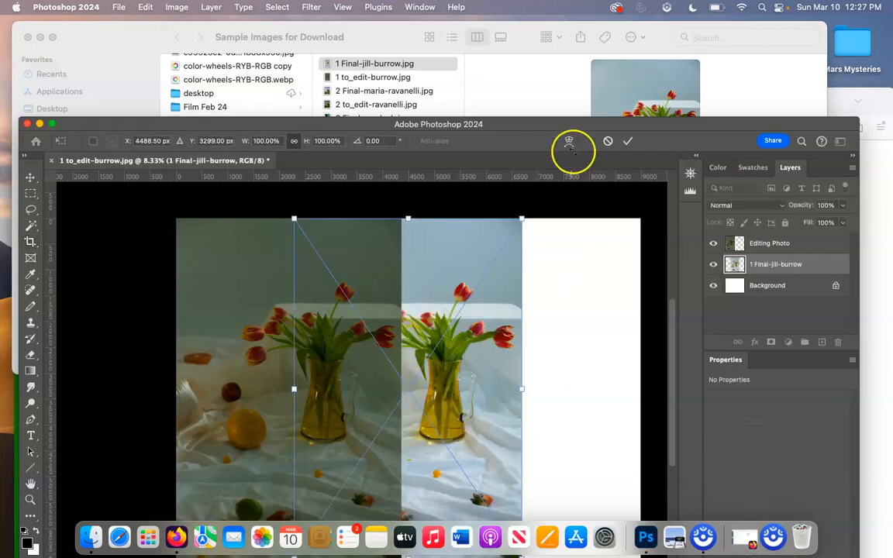
pyautogui.moveTo(564, 122); pyautogui.dragTo(531, 6)
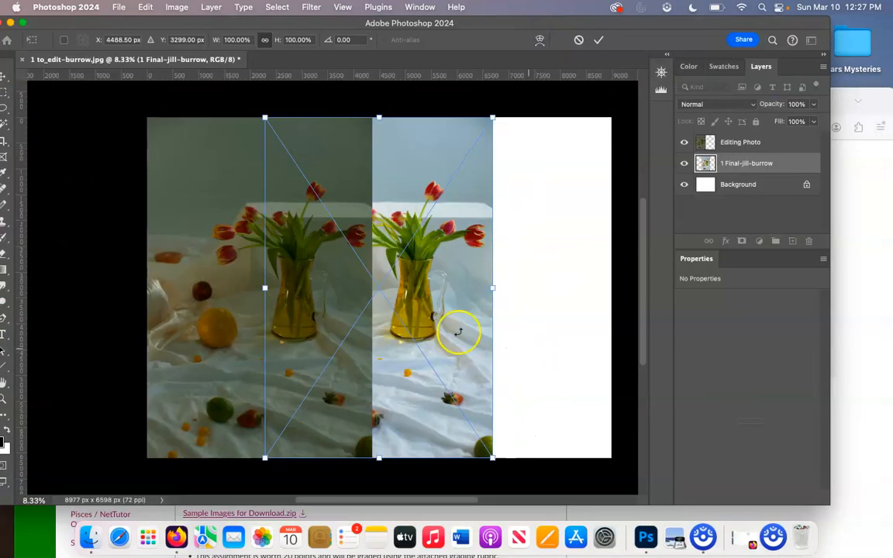
pyautogui.moveTo(440, 317); pyautogui.dragTo(556, 316)
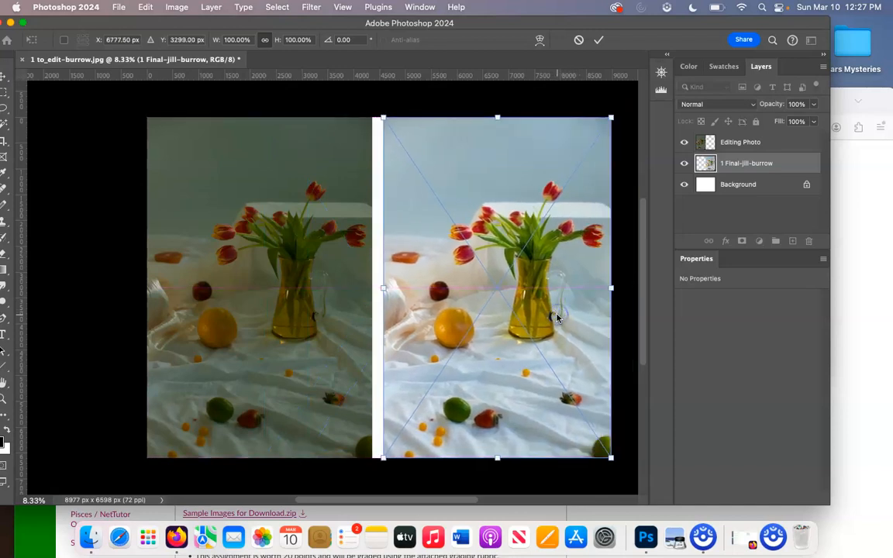
pyautogui.press('Return')
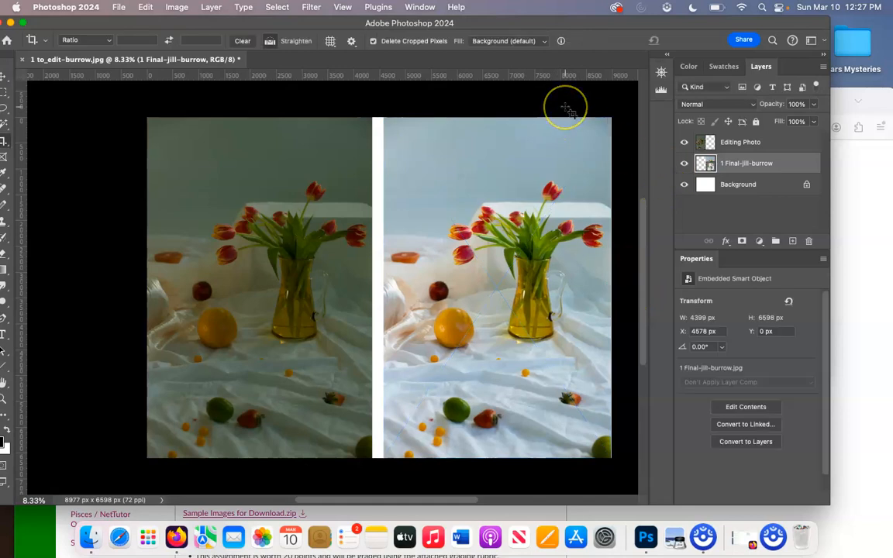
pyautogui.press('super+minus')
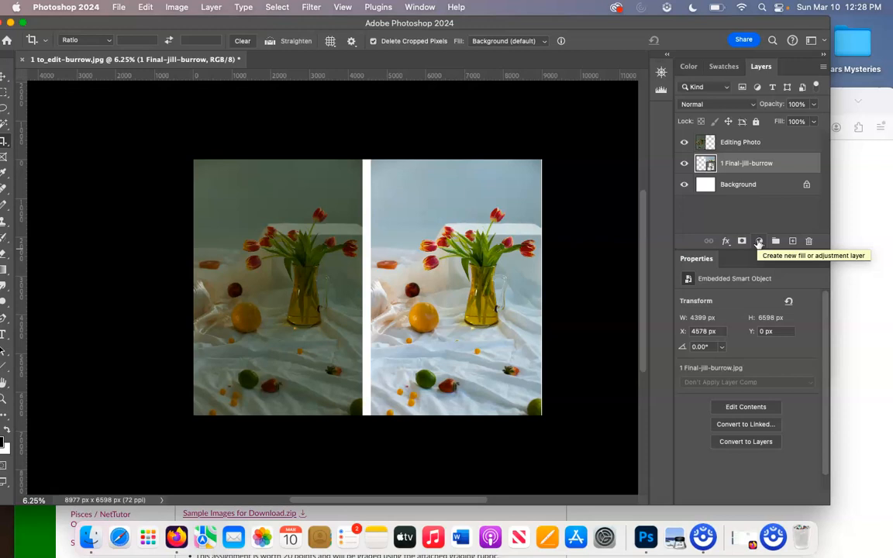
pyautogui.click(411, 7)
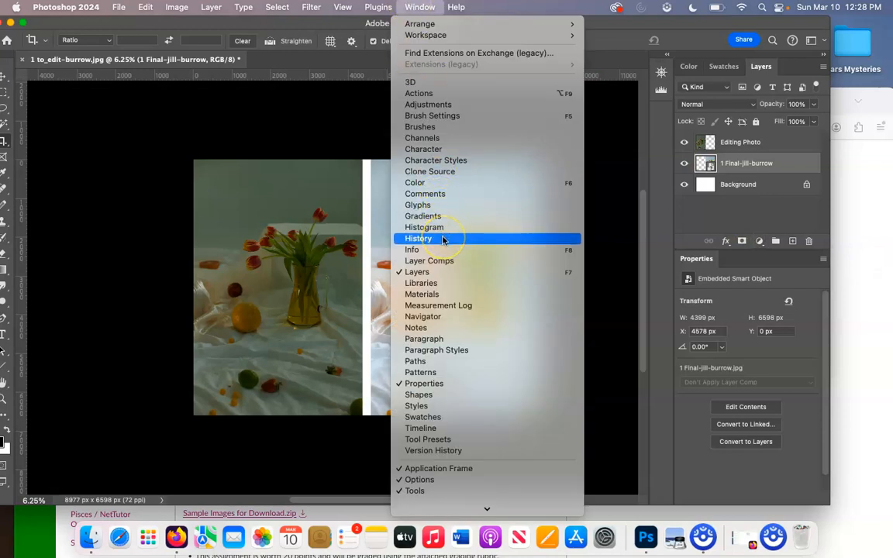
pyautogui.click(422, 7)
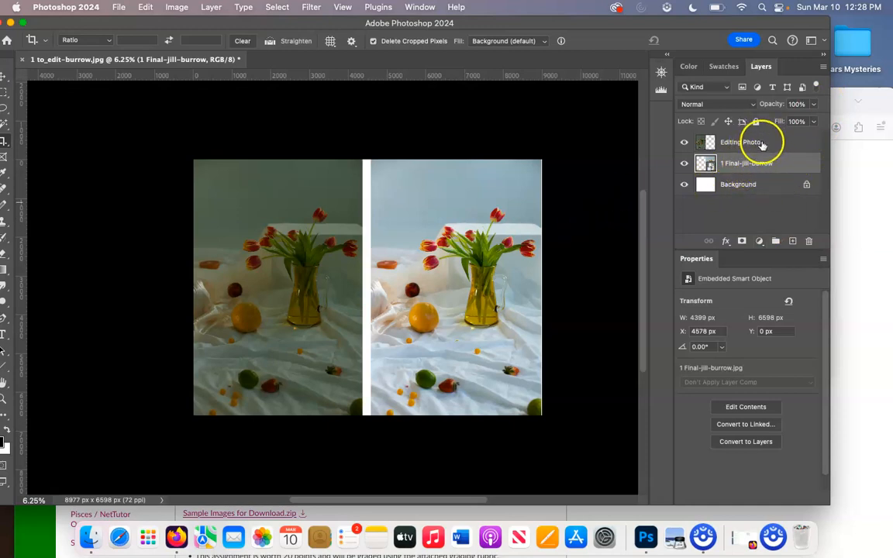
pyautogui.moveTo(744, 164); pyautogui.dragTo(748, 140)
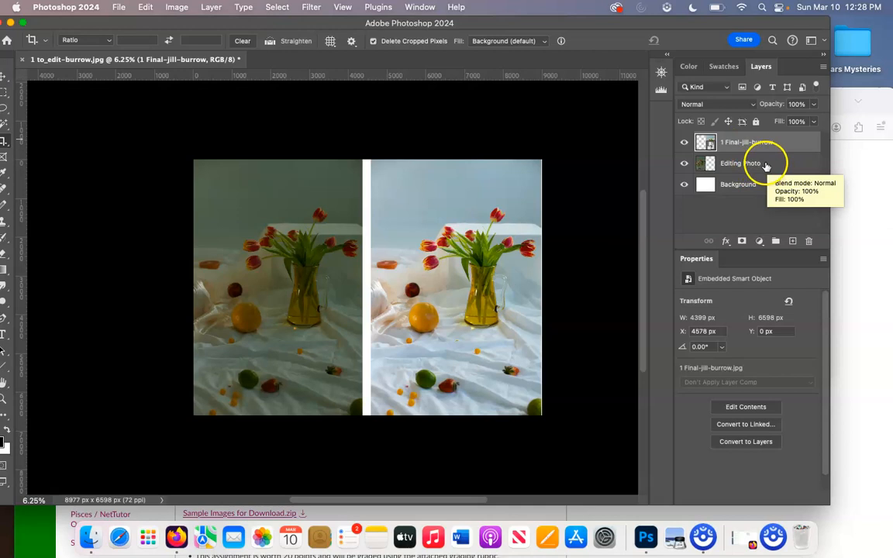
pyautogui.click(766, 164)
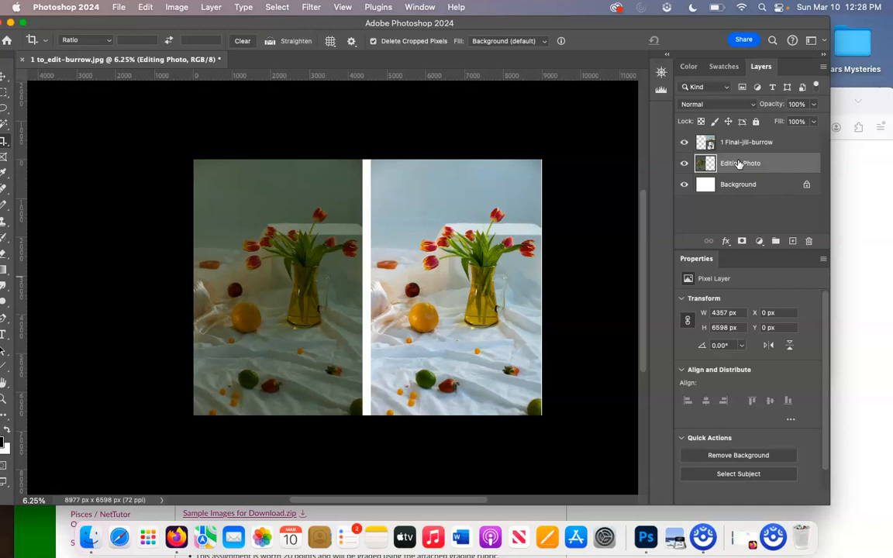
pyautogui.moveTo(739, 163)
pyautogui.mouseDown()
pyautogui.moveTo(767, 155)
pyautogui.moveTo(613, 191)
pyautogui.moveTo(744, 169)
pyautogui.mouseUp()
pyautogui.click(760, 241)
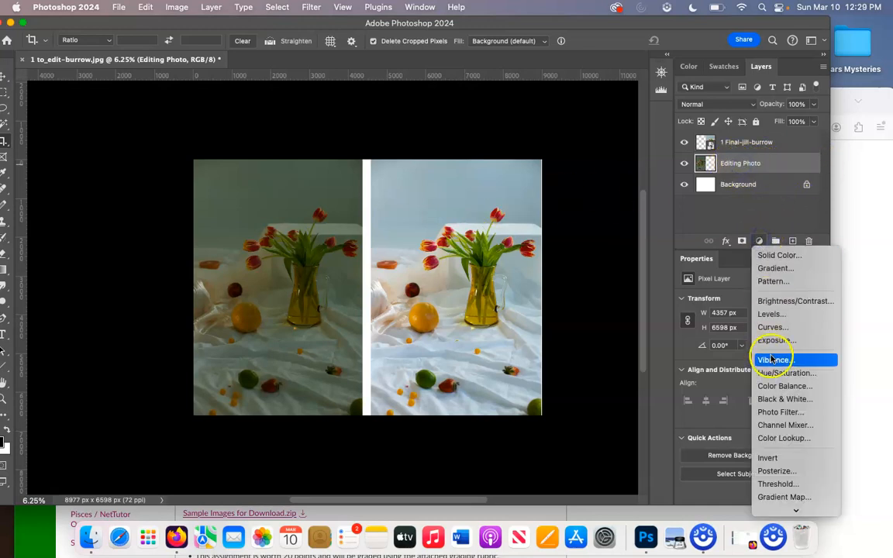
# Step: Add a Brightness/Contrast adjustment layer with Brightness set to 106
pyautogui.click(778, 304)
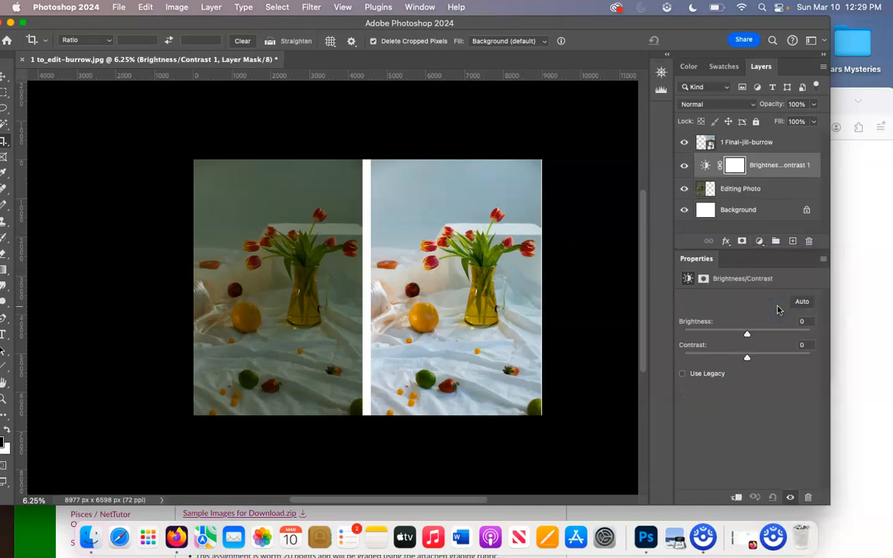
pyautogui.click(746, 334)
pyautogui.moveTo(748, 335); pyautogui.dragTo(791, 335)
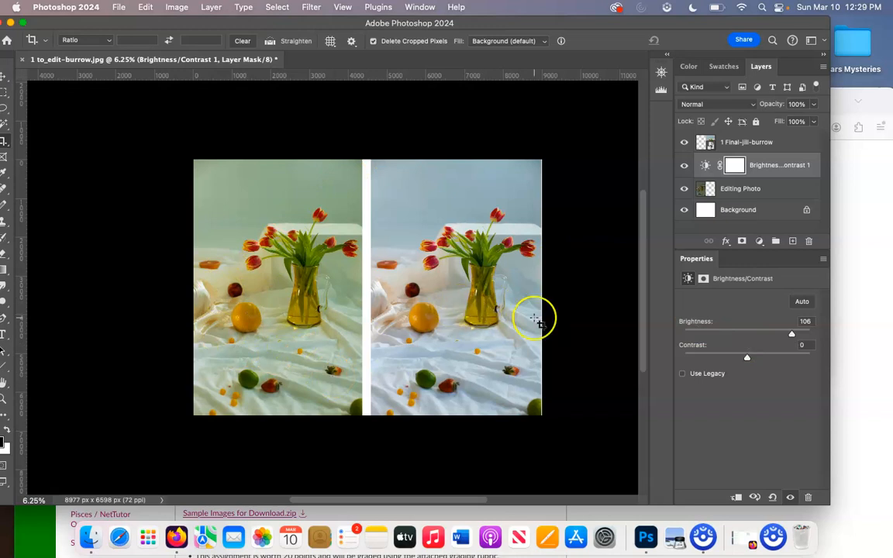
pyautogui.click(792, 335)
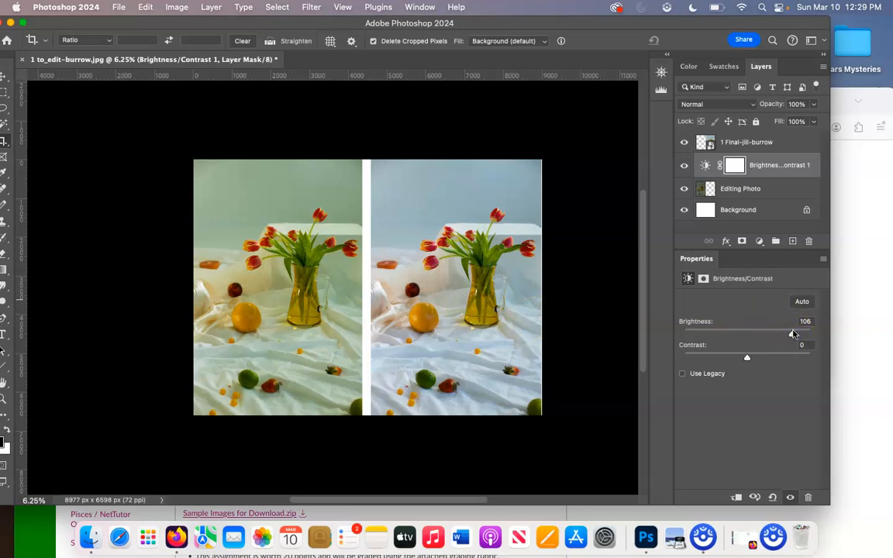
pyautogui.click(760, 241)
pyautogui.click(760, 241)
pyautogui.click(761, 241)
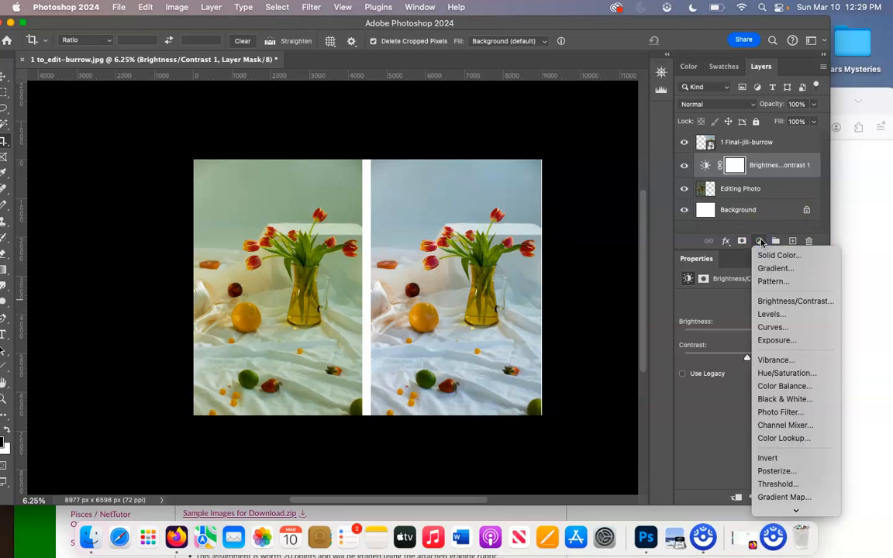
# Step: Add a Color Balance layer, then open the RYB colour wheel in Preview in a small window
pyautogui.click(786, 390)
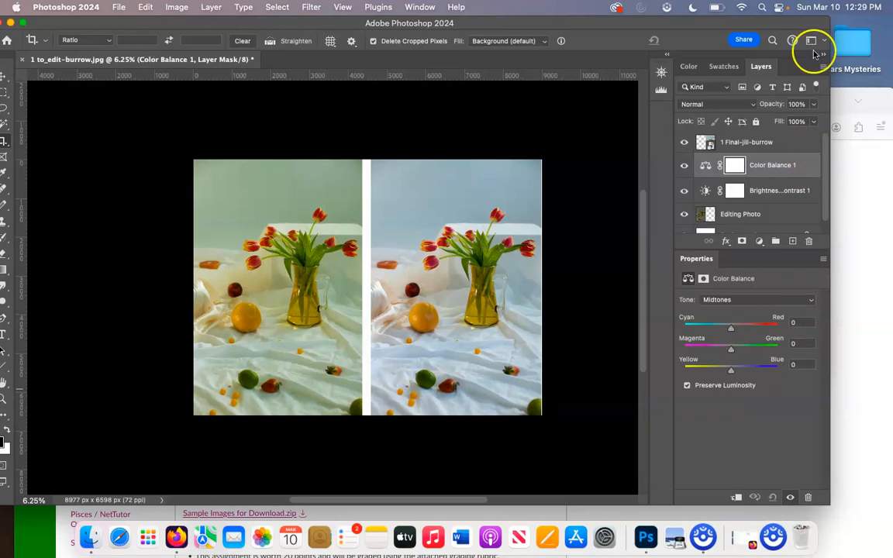
pyautogui.moveTo(774, 24); pyautogui.dragTo(811, 106)
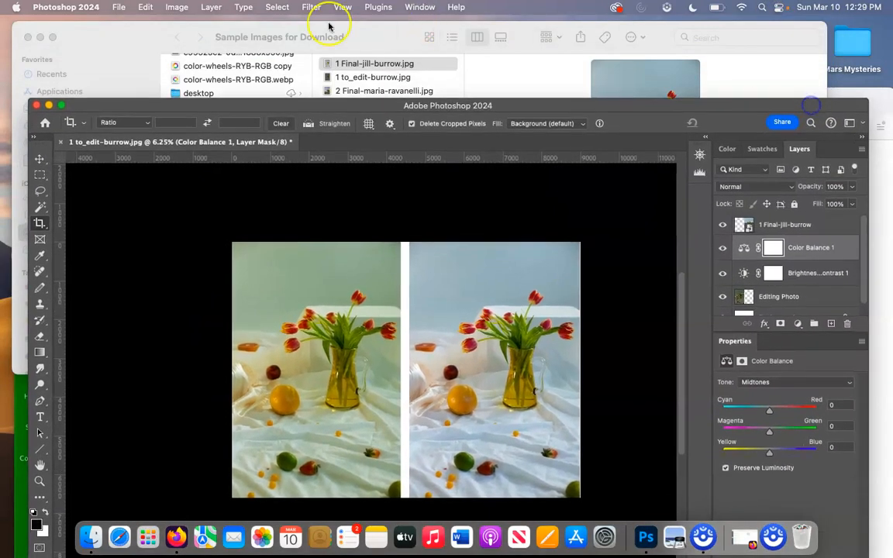
pyautogui.click(43, 37)
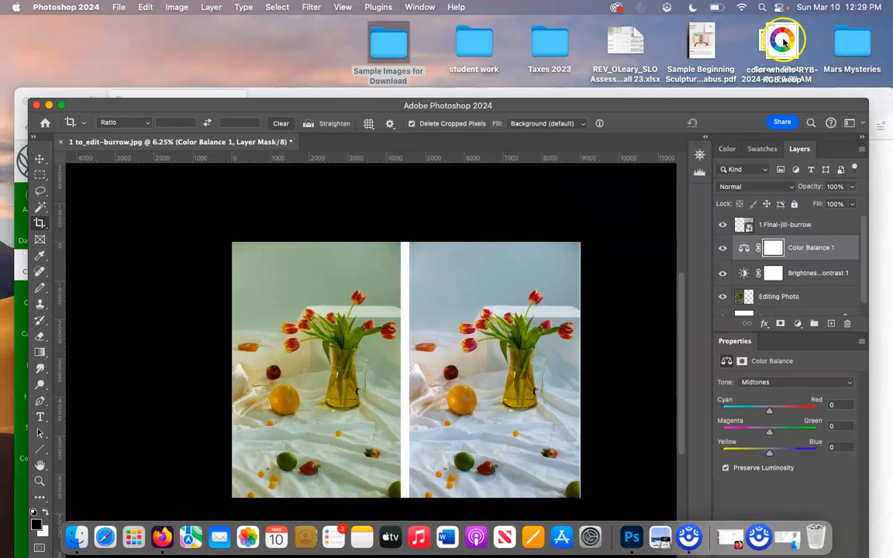
pyautogui.doubleClick(782, 40)
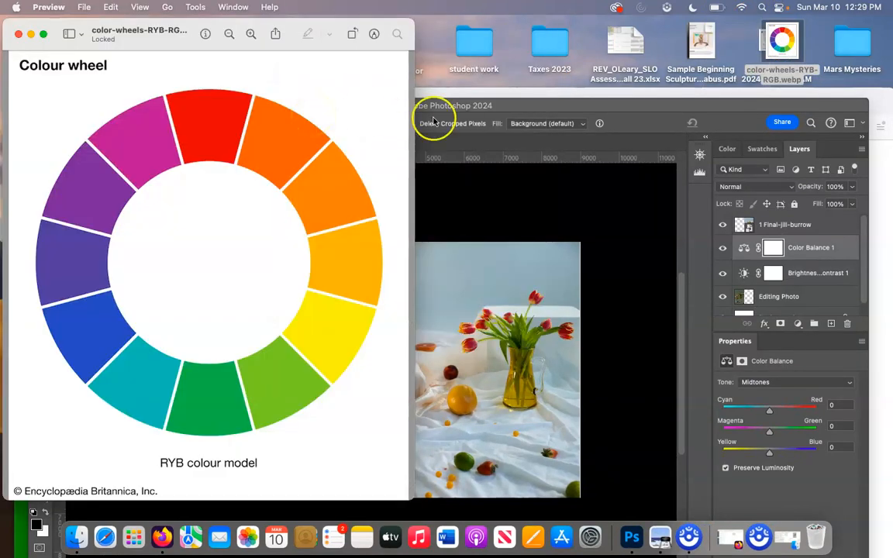
pyautogui.click(519, 109)
pyautogui.moveTo(518, 108); pyautogui.dragTo(543, 52)
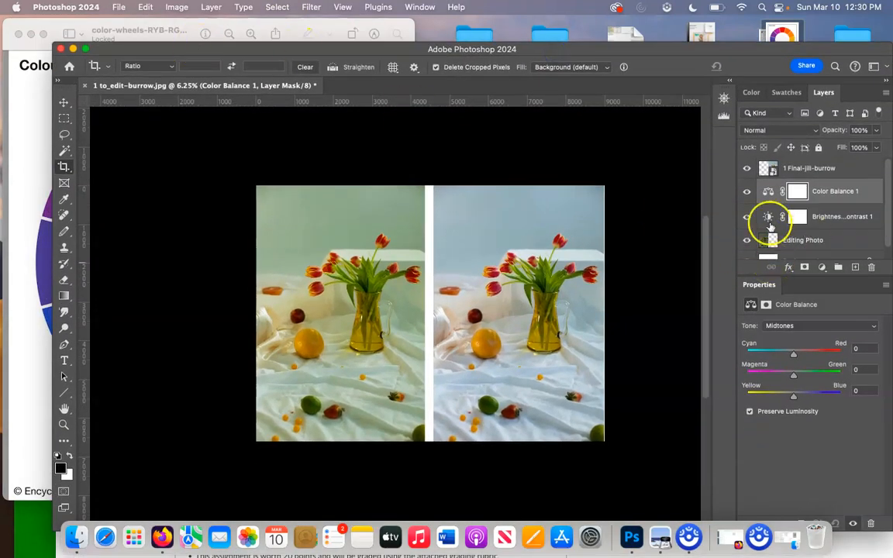
pyautogui.click(130, 33)
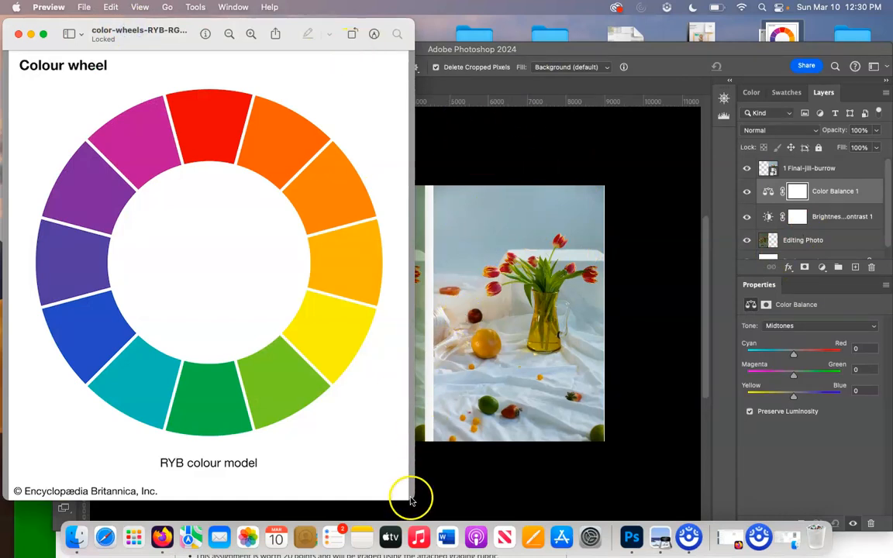
pyautogui.moveTo(413, 503); pyautogui.dragTo(345, 193)
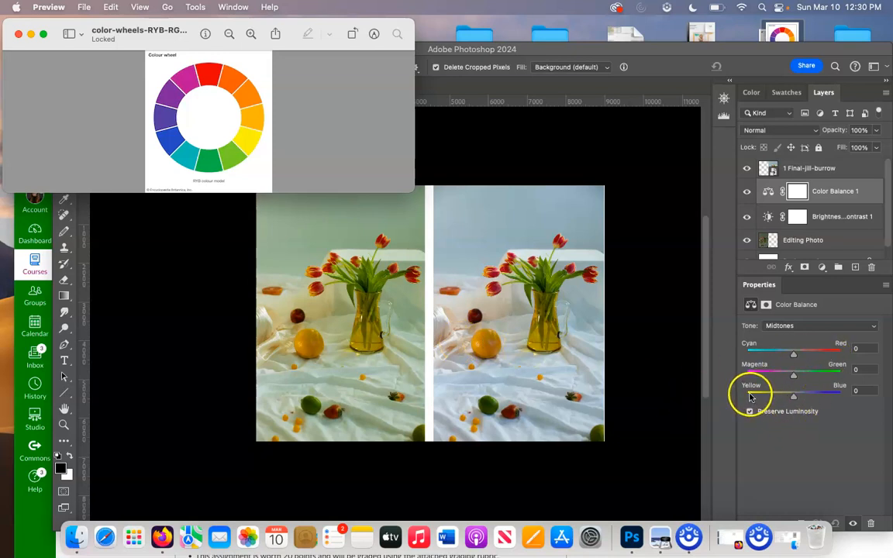
# Step: Set the Color Balance Yellow/Blue midtone slider to +46 toward blue
pyautogui.click(793, 399)
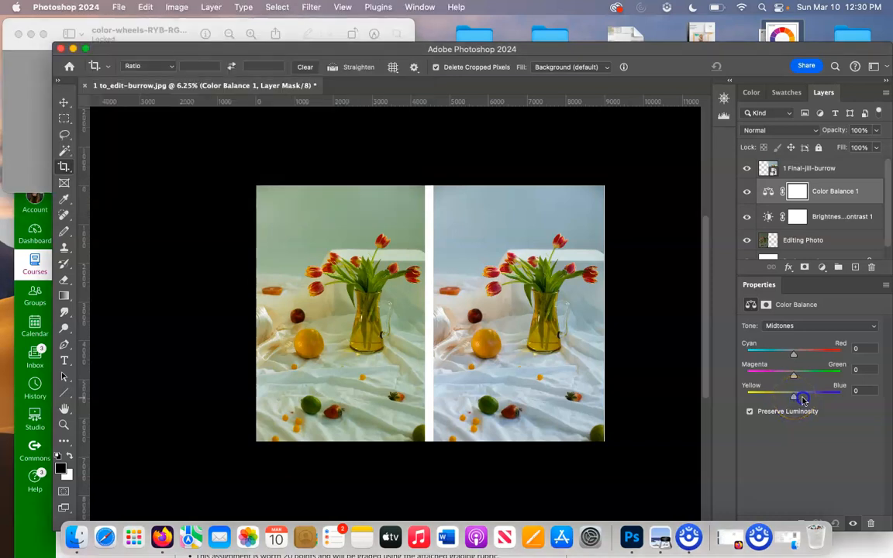
pyautogui.moveTo(794, 399); pyautogui.dragTo(819, 399)
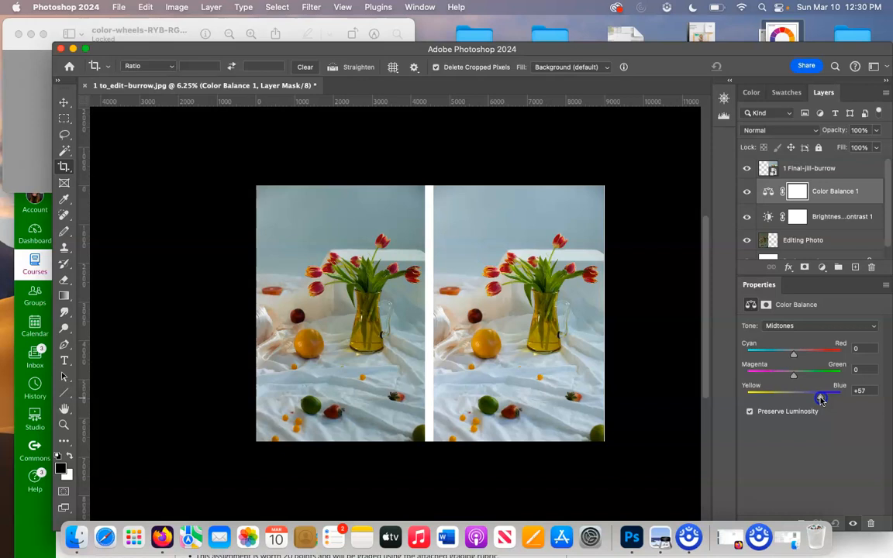
pyautogui.moveTo(821, 399); pyautogui.dragTo(823, 399)
pyautogui.moveTo(819, 399); pyautogui.dragTo(816, 400)
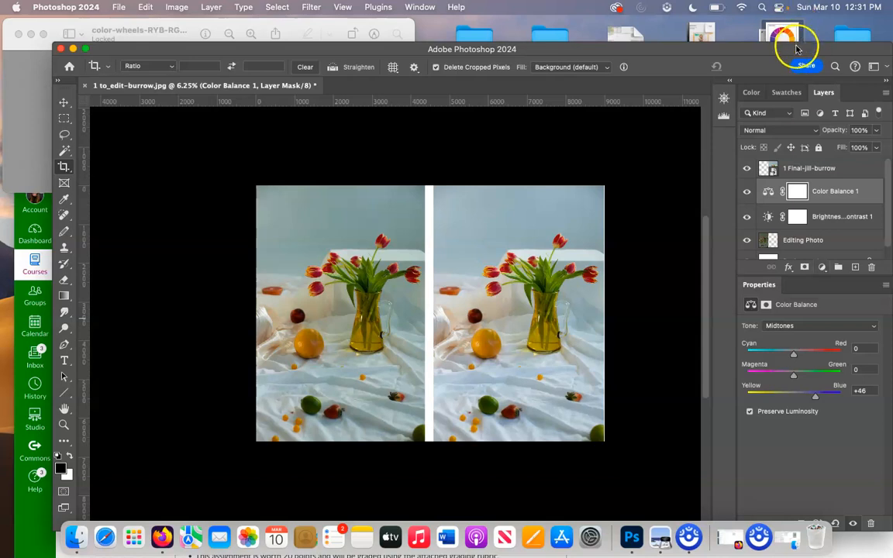
pyautogui.moveTo(793, 44); pyautogui.dragTo(793, 35)
pyautogui.click(822, 259)
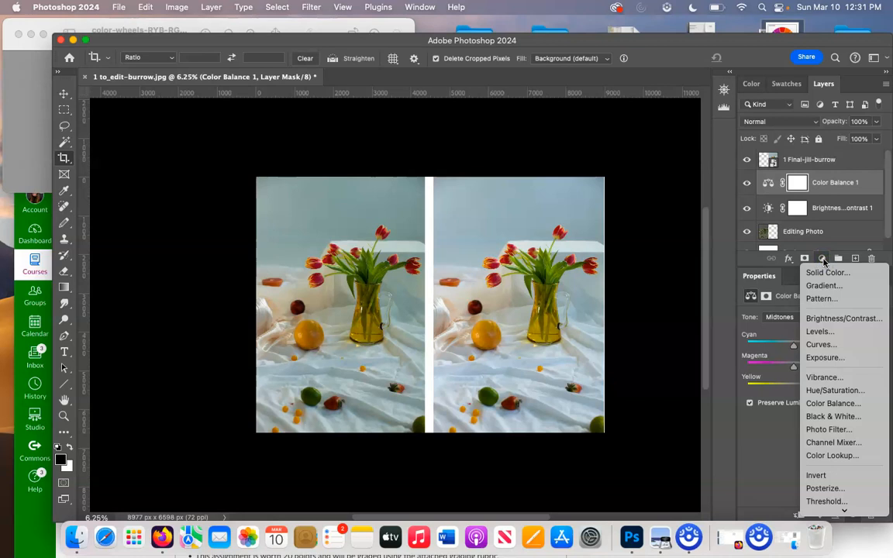
# Step: Add a Levels adjustment layer with input white at 221 and input black at 7
pyautogui.click(819, 331)
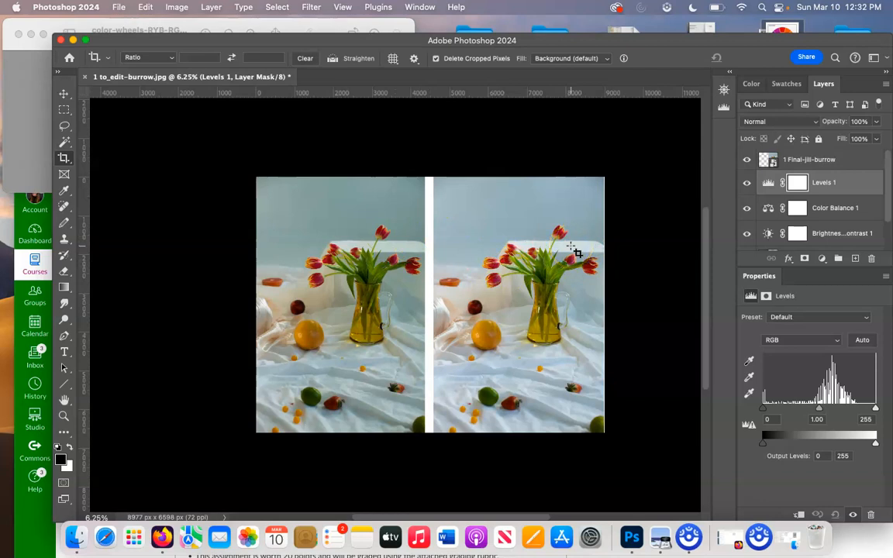
pyautogui.moveTo(875, 408)
pyautogui.mouseDown()
pyautogui.moveTo(820, 413)
pyautogui.moveTo(871, 412)
pyautogui.moveTo(862, 417)
pyautogui.mouseUp()
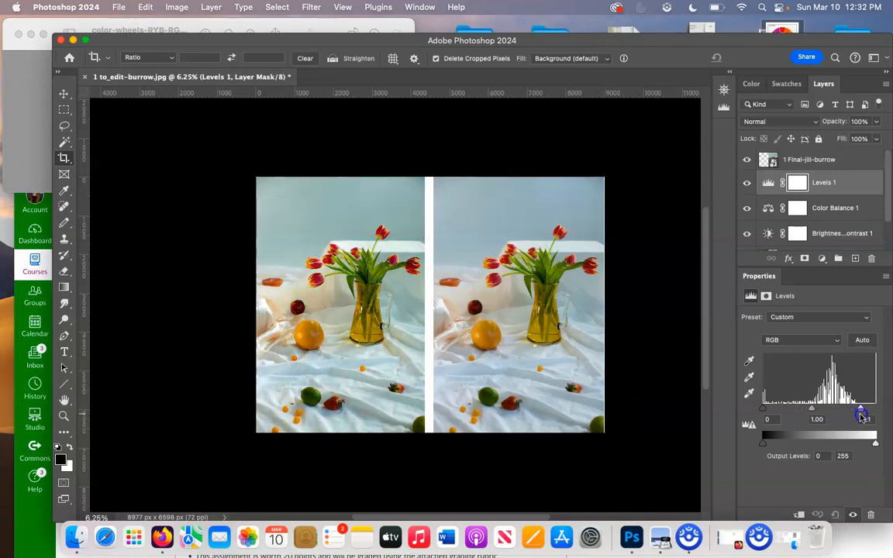
pyautogui.moveTo(811, 409)
pyautogui.mouseDown()
pyautogui.moveTo(819, 409)
pyautogui.moveTo(810, 411)
pyautogui.mouseUp()
pyautogui.moveTo(763, 411); pyautogui.dragTo(767, 410)
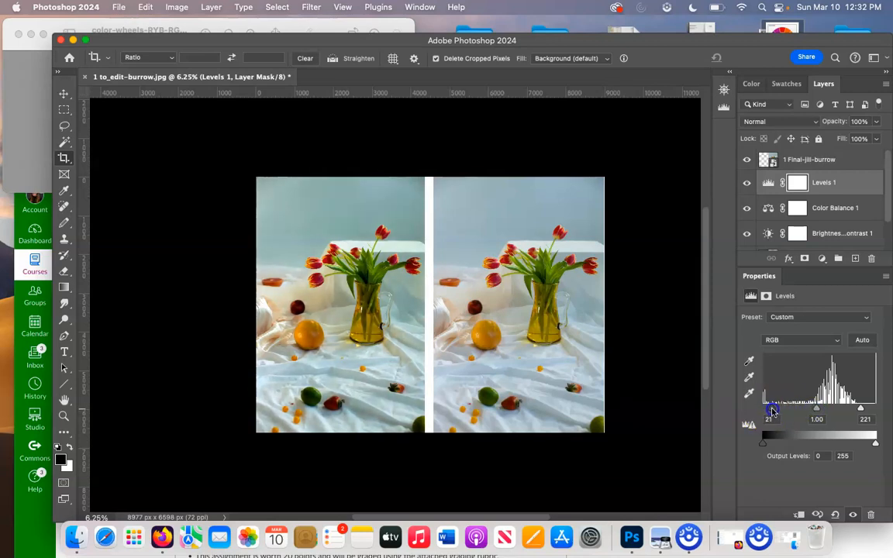
pyautogui.moveTo(773, 411); pyautogui.dragTo(768, 412)
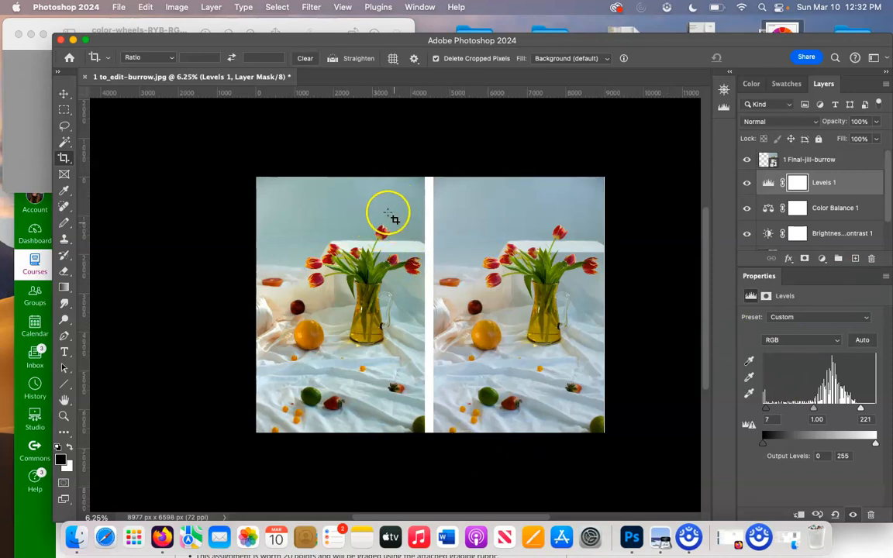
# Step: On Color Balance 1, set midtones Yellow/Blue to +49 and Magenta/Green to −12
pyautogui.click(848, 208)
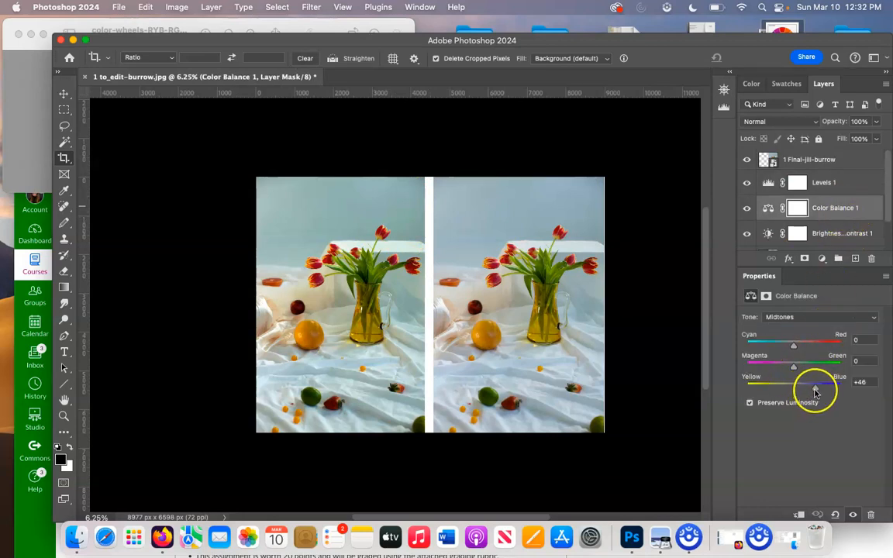
pyautogui.moveTo(814, 393); pyautogui.dragTo(814, 393)
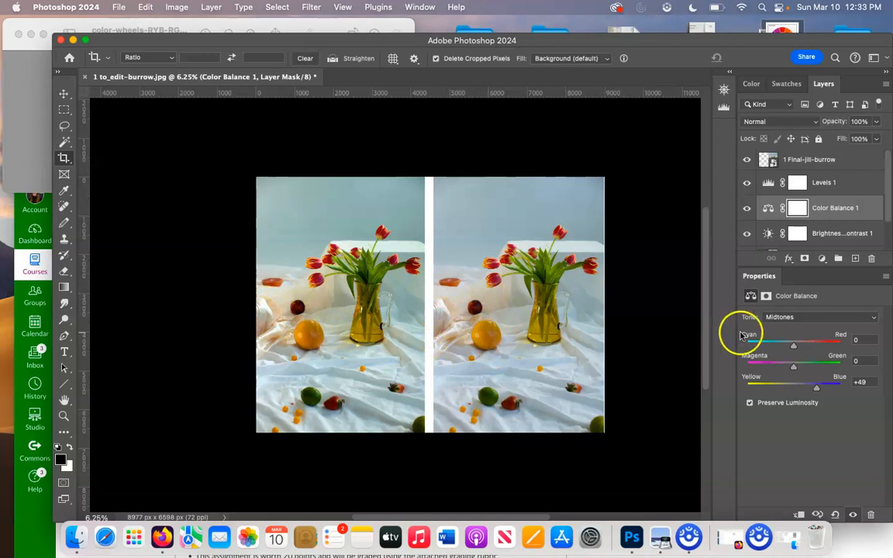
pyautogui.moveTo(798, 367); pyautogui.dragTo(795, 370)
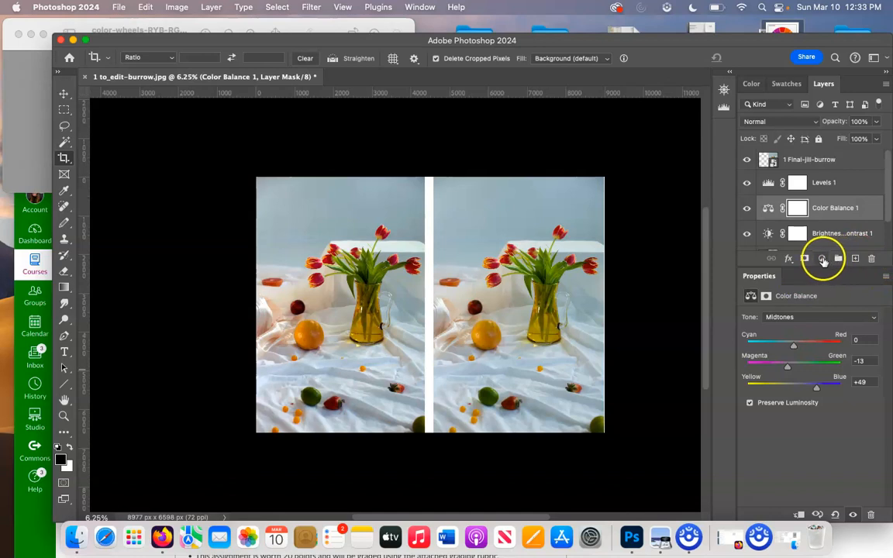
# Step: Add an Exposure 1 adjustment layer above Color Balance 1 and raise Exposure to +0.20
pyautogui.click(821, 259)
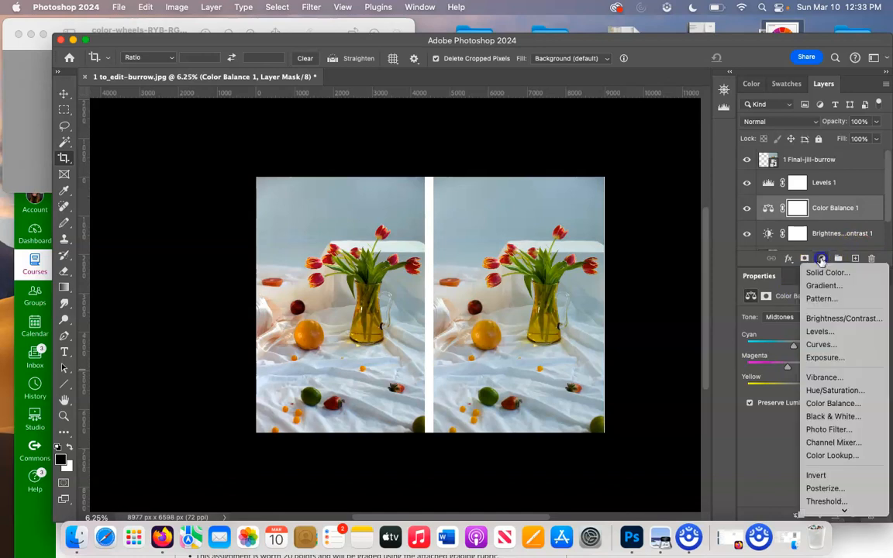
pyautogui.click(838, 359)
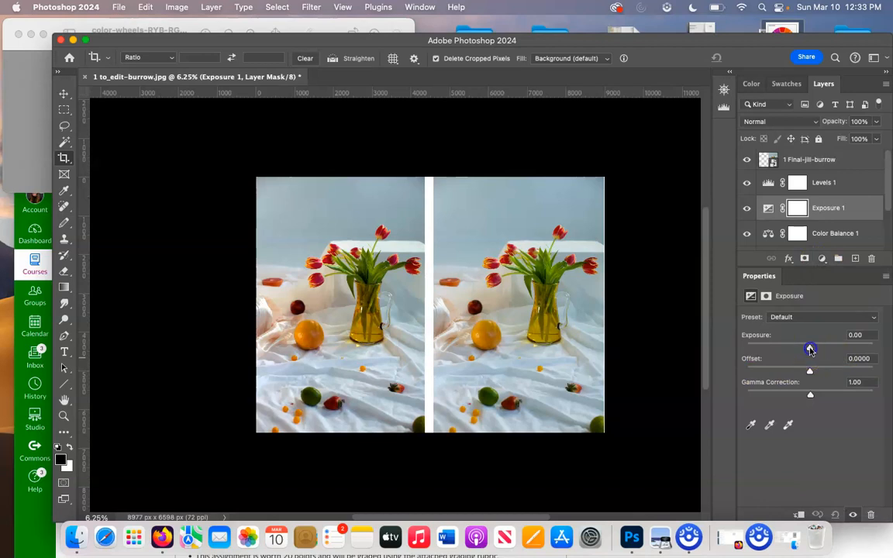
pyautogui.moveTo(810, 350); pyautogui.dragTo(812, 349)
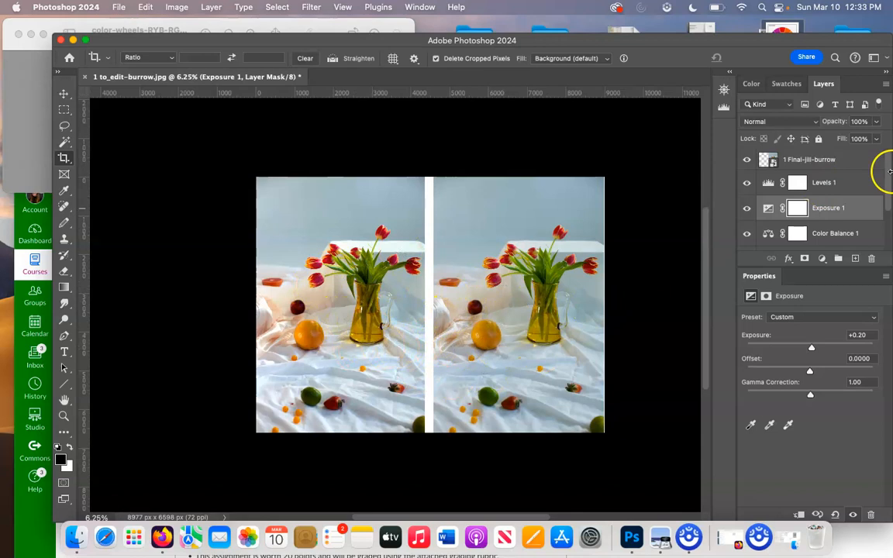
# Step: Start a Save As in TIFF format named '1 flower still life for edit'
pyautogui.click(120, 7)
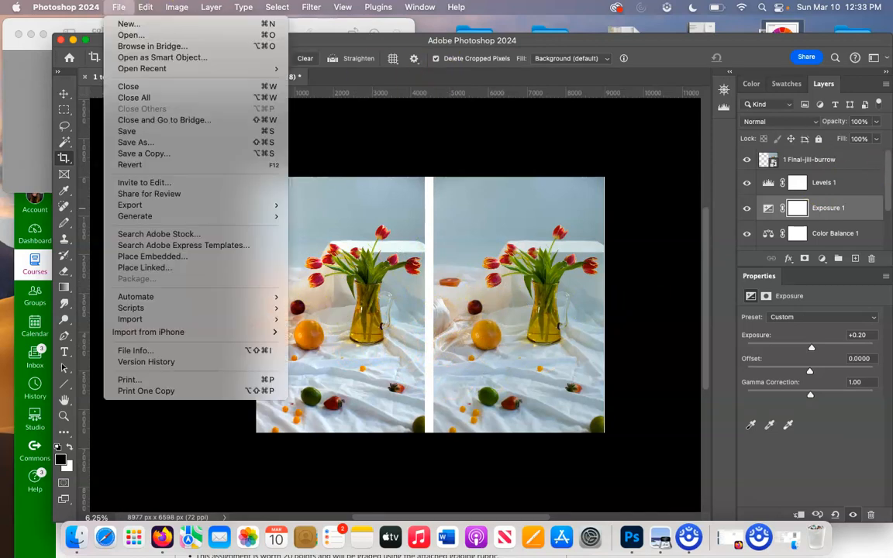
pyautogui.click(139, 143)
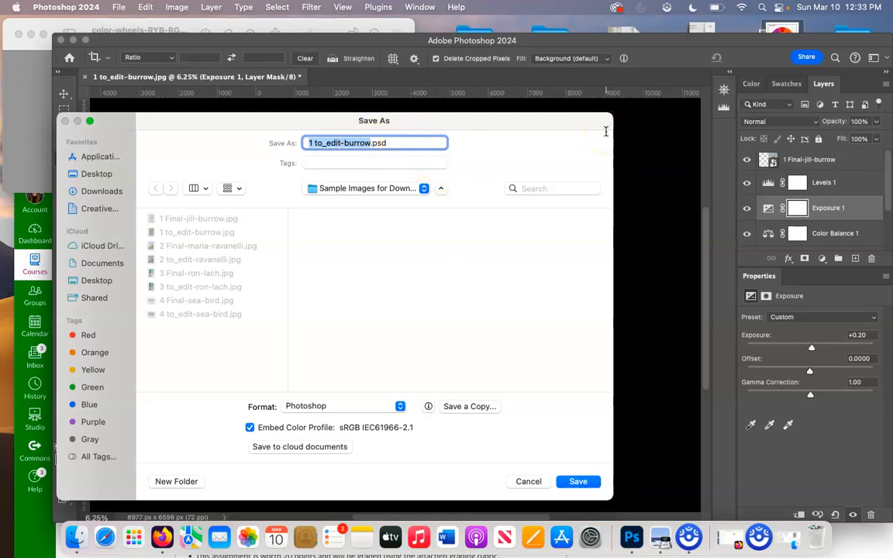
pyautogui.click(400, 406)
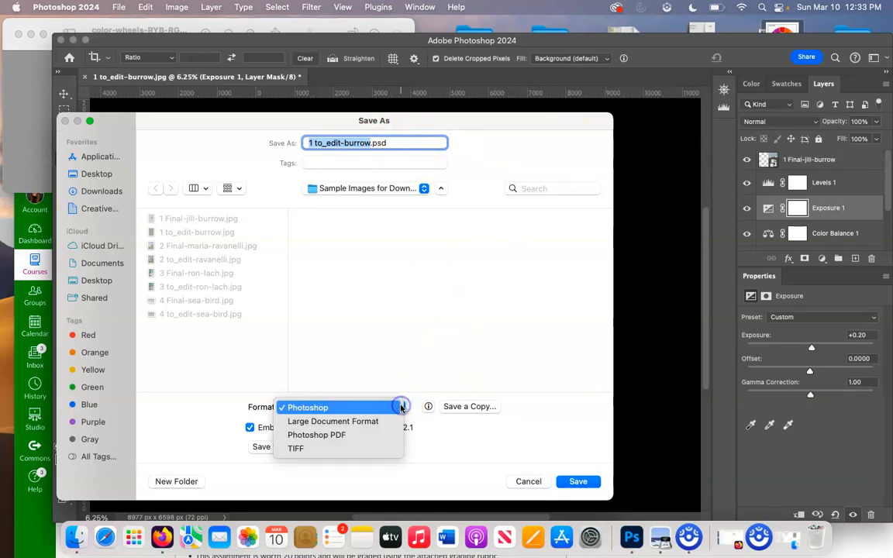
pyautogui.click(370, 449)
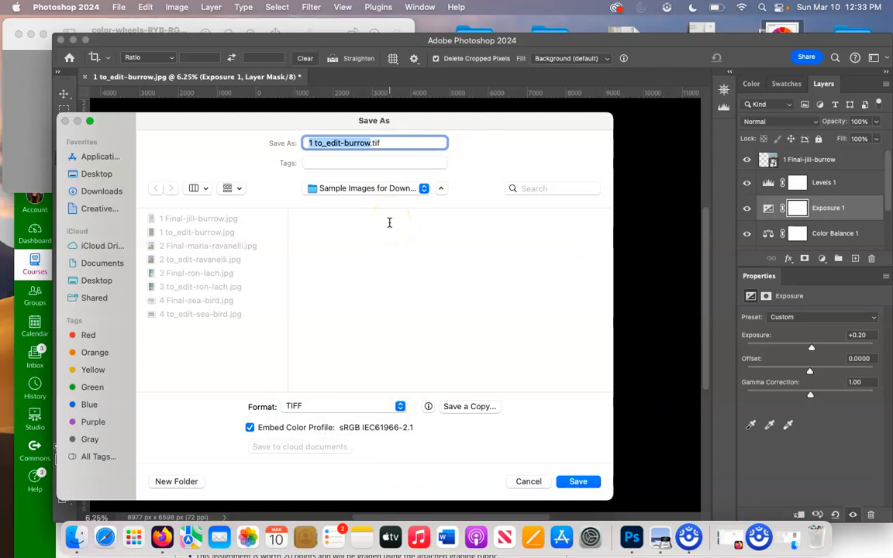
pyautogui.write('for')
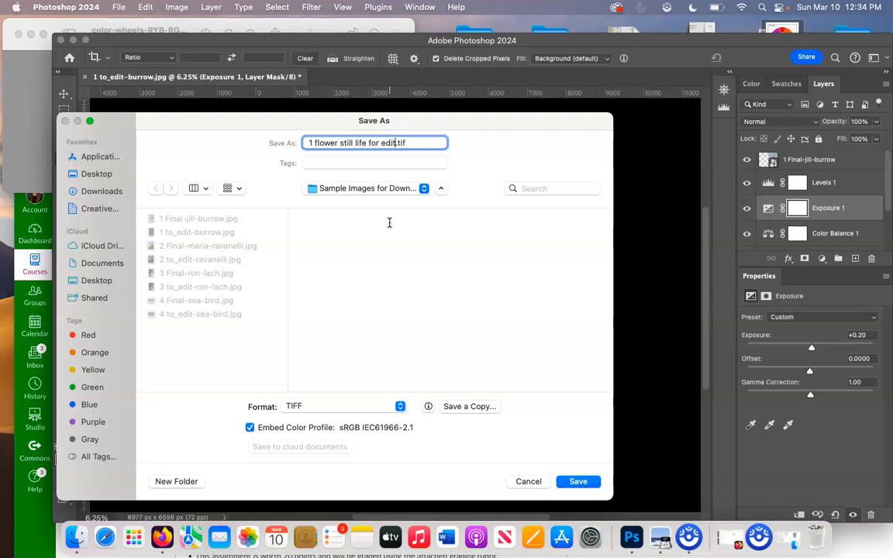
# Step: Save into Desktop > Sample Images for Download, accepting TIFF Options and keeping layers
pyautogui.click(578, 482)
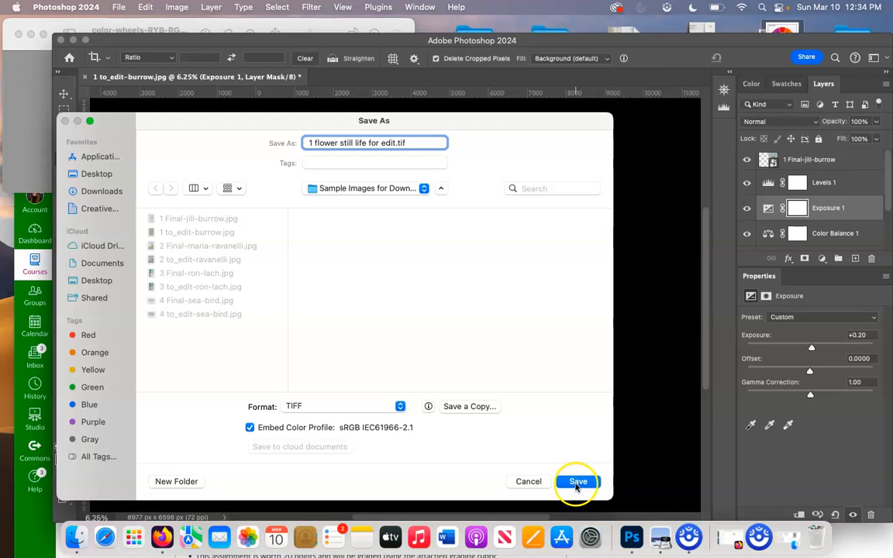
pyautogui.click(96, 173)
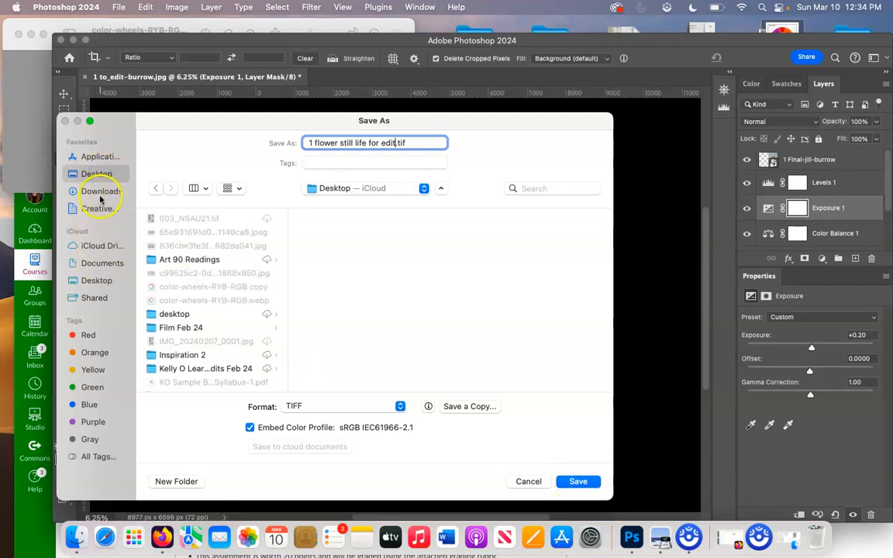
pyautogui.scroll(-2, 220, 331)
pyautogui.scroll(-5, 209, 321)
pyautogui.click(220, 302)
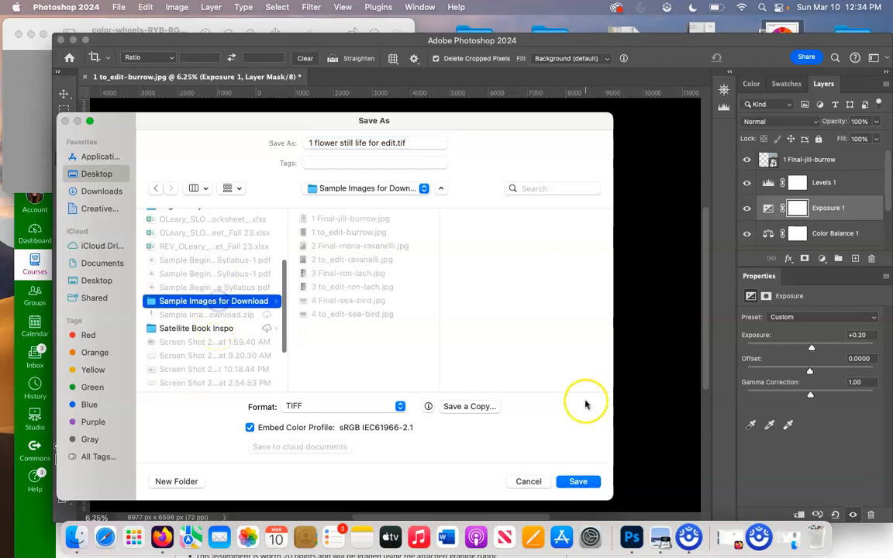
pyautogui.click(578, 482)
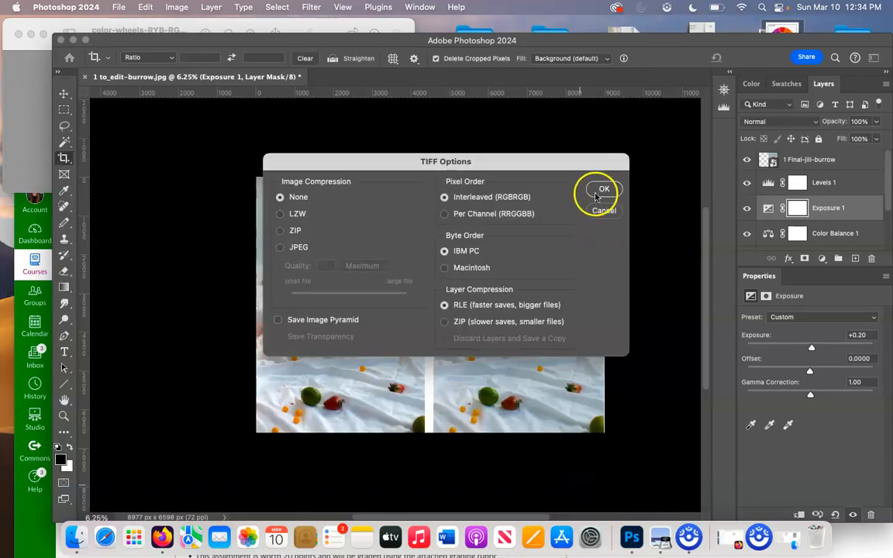
pyautogui.click(597, 193)
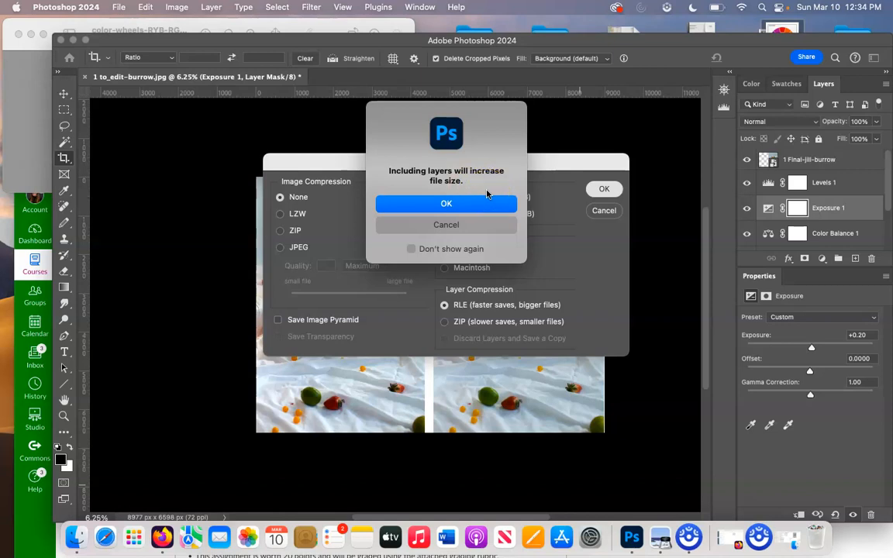
pyautogui.click(488, 198)
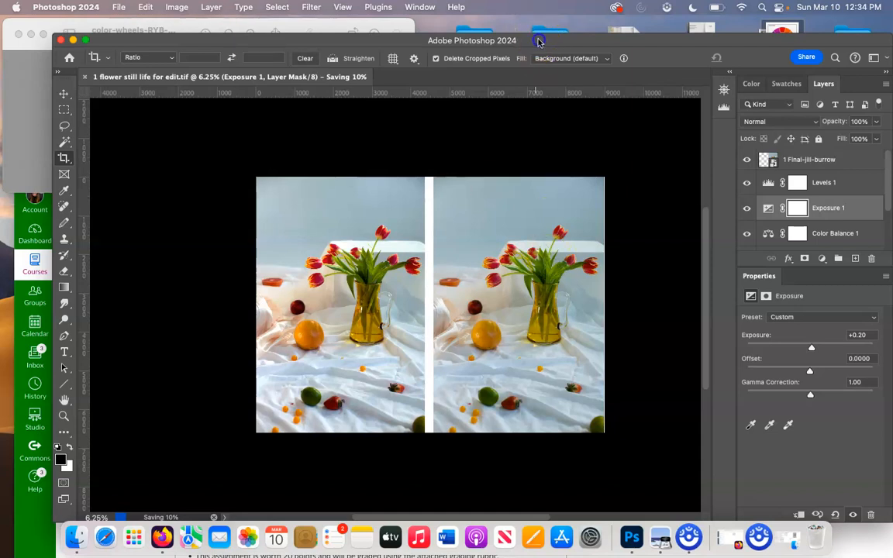
# Step: Select the top reference layer and use Layer > Flatten Image to merge everything into Background
pyautogui.moveTo(539, 41); pyautogui.dragTo(532, 21)
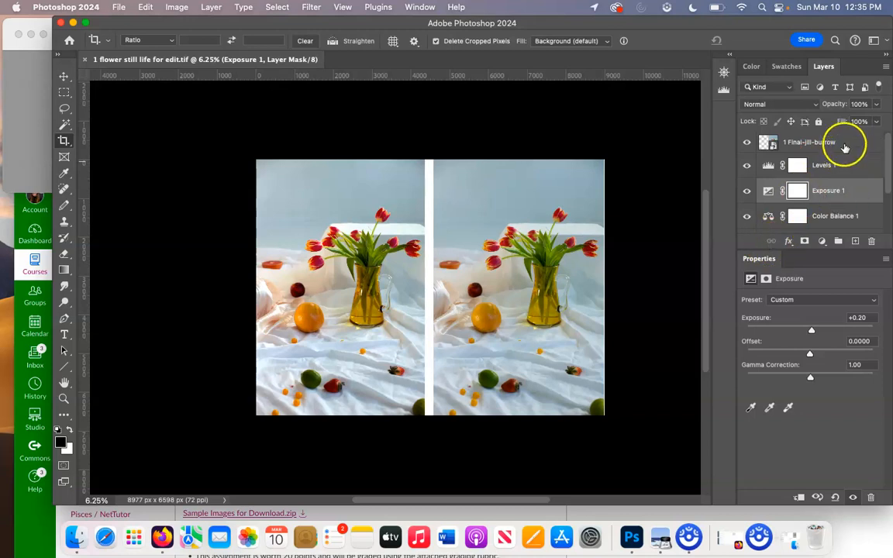
pyautogui.click(844, 145)
pyautogui.scroll(-3, 837, 183)
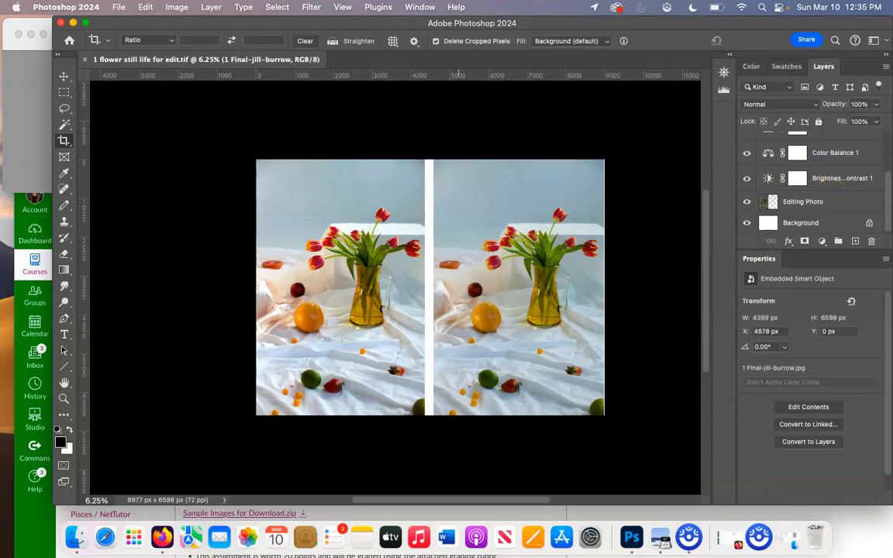
pyautogui.click(212, 7)
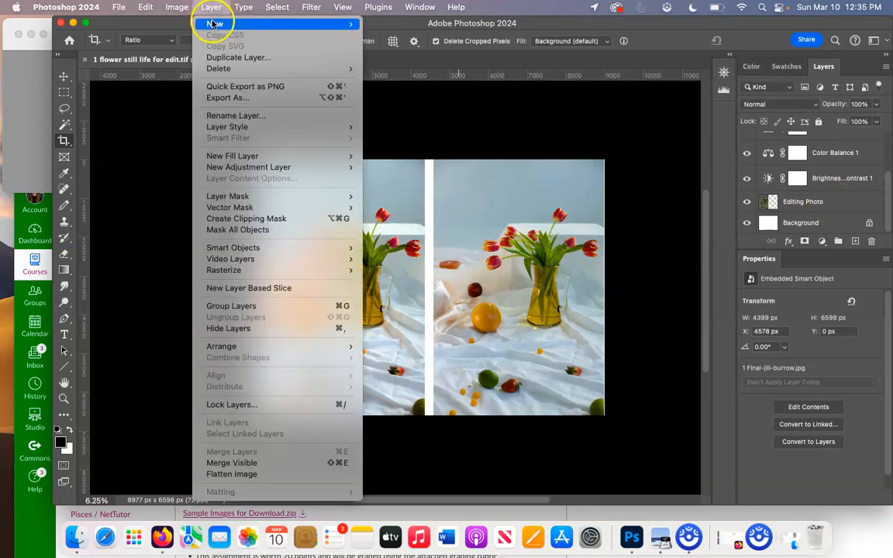
pyautogui.moveTo(213, 24)
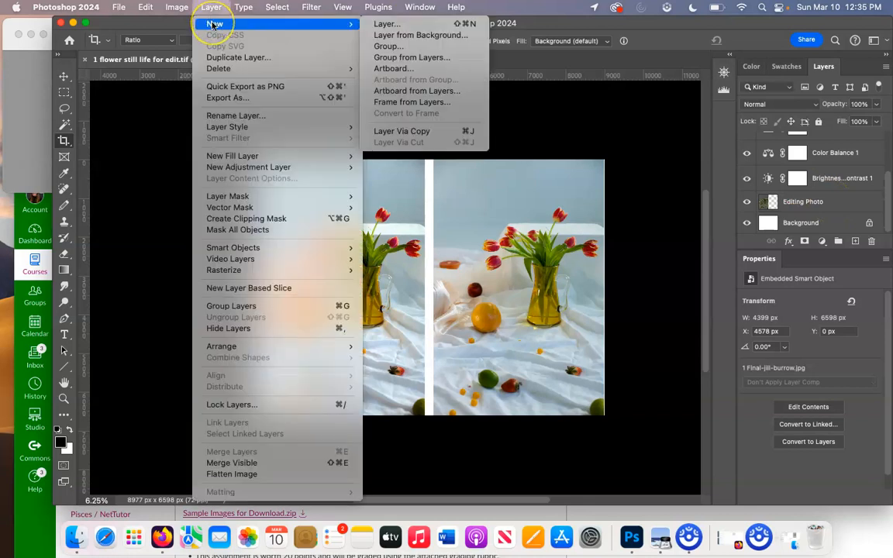
pyautogui.click(244, 474)
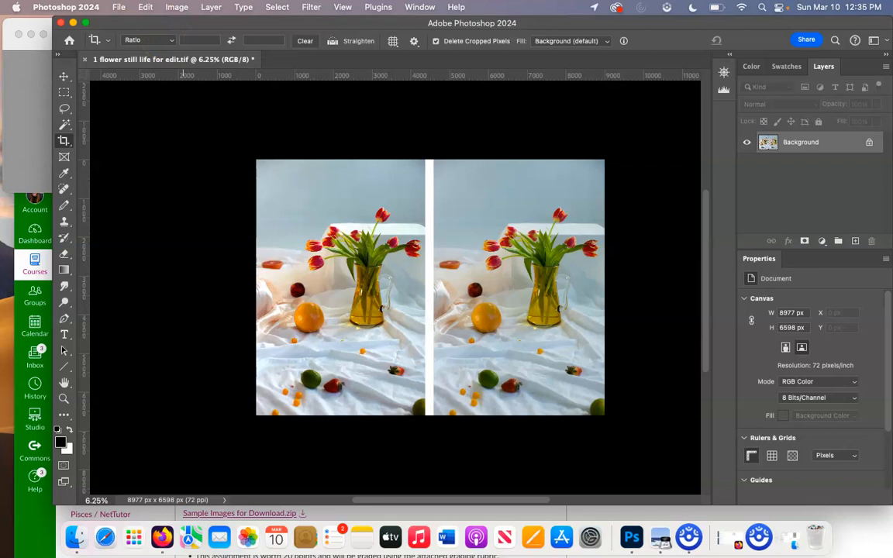
# Step: Save as a JPEG named '1' plus the student's name, at maximum quality 12
pyautogui.click(118, 7)
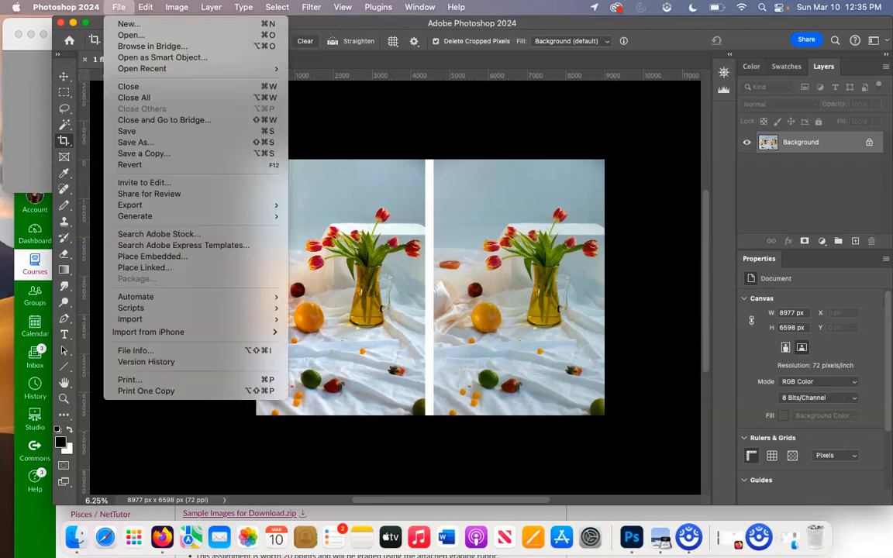
pyautogui.click(136, 143)
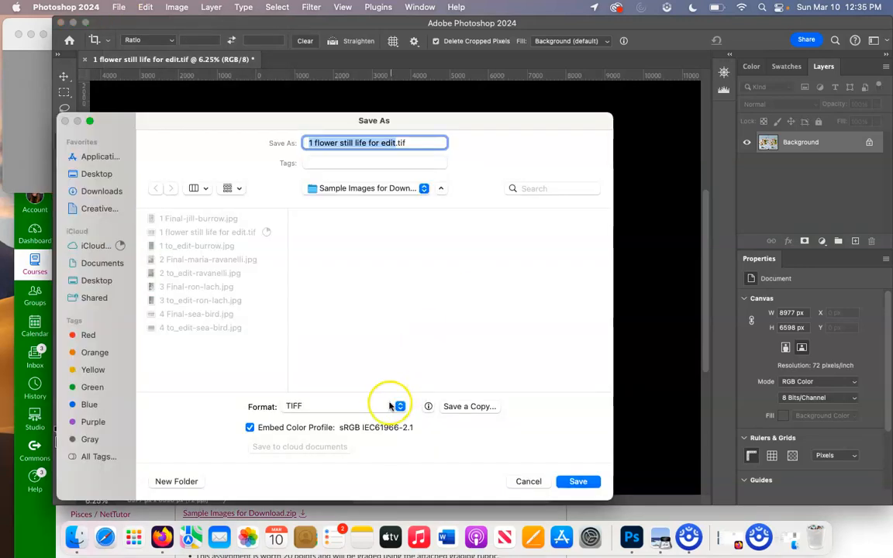
pyautogui.click(385, 406)
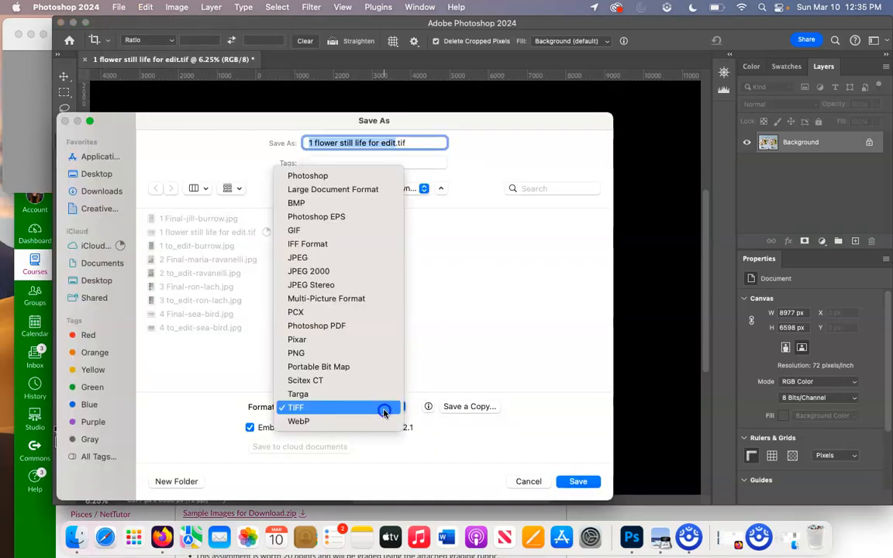
pyautogui.click(360, 257)
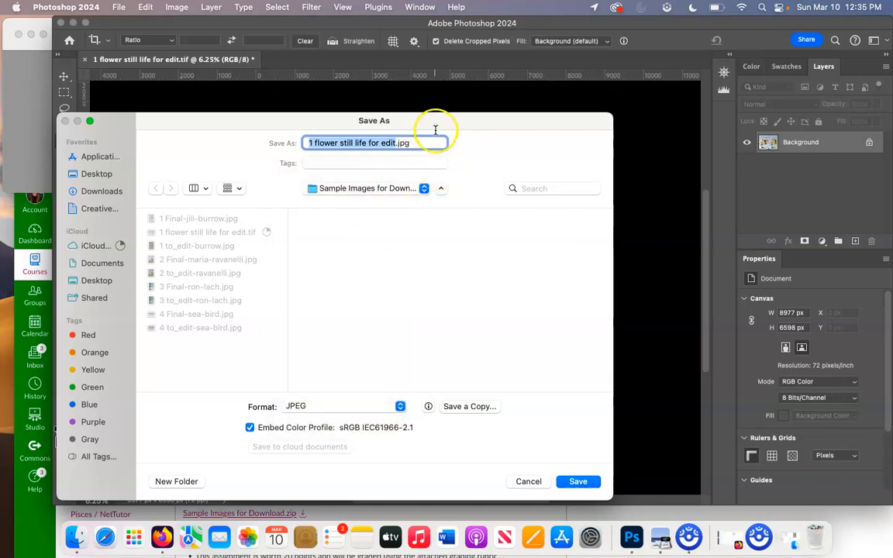
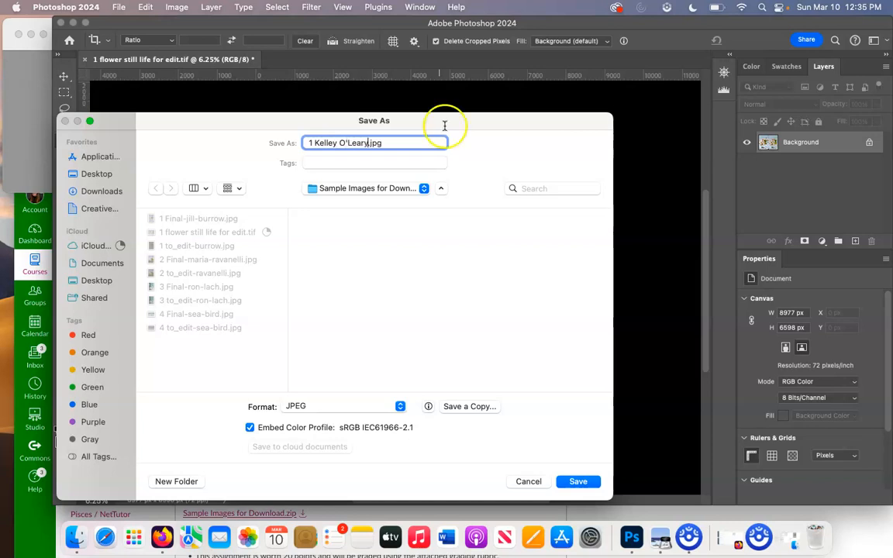
pyautogui.click(583, 482)
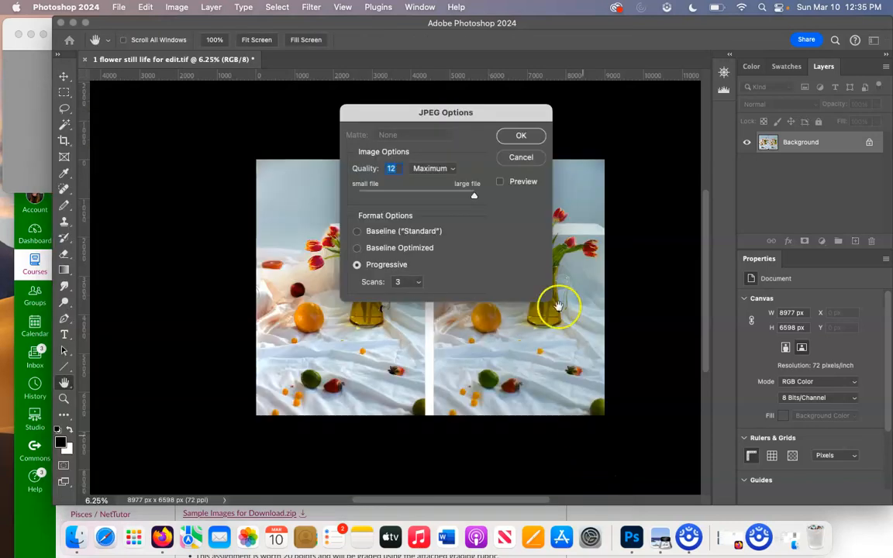
pyautogui.click(524, 135)
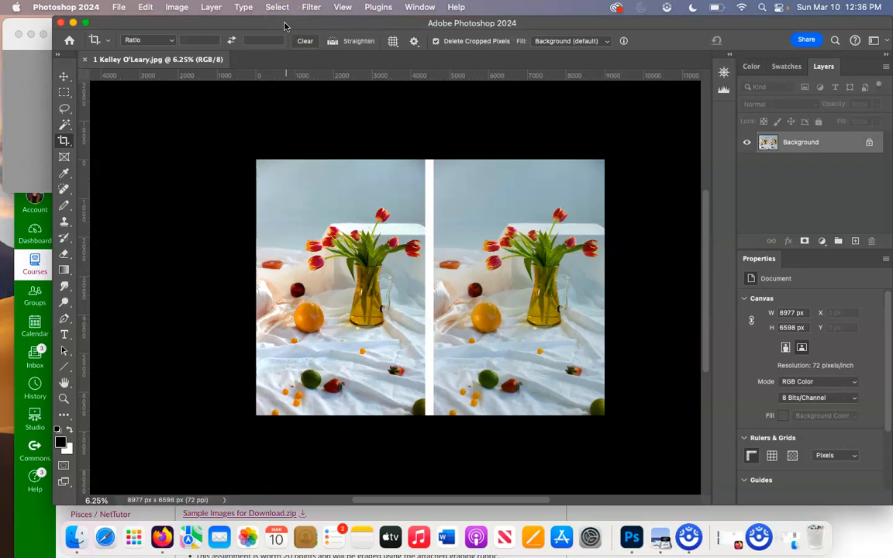
# Step: Close Preview, confirm the new JPEG in Sample Images for Download, then bring back the Canvas page
pyautogui.moveTo(284, 25); pyautogui.dragTo(358, 353)
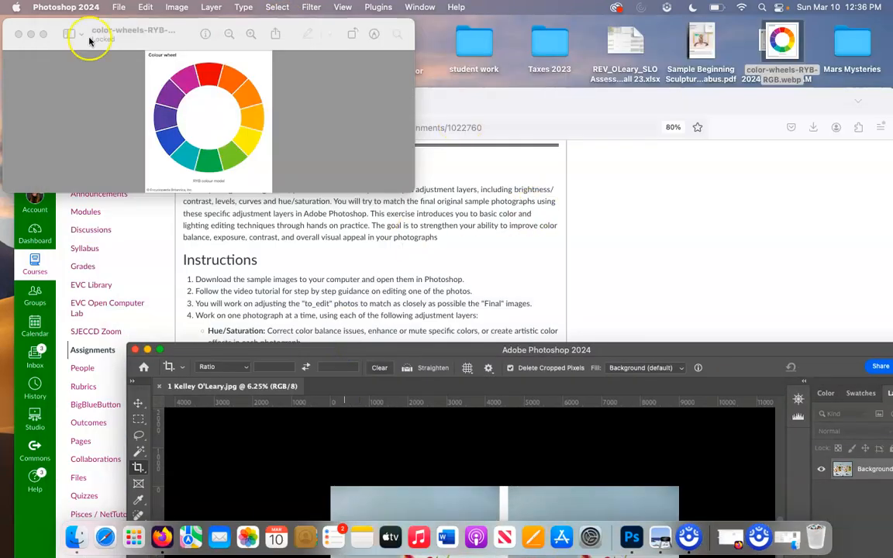
pyautogui.click(19, 35)
pyautogui.doubleClick(389, 40)
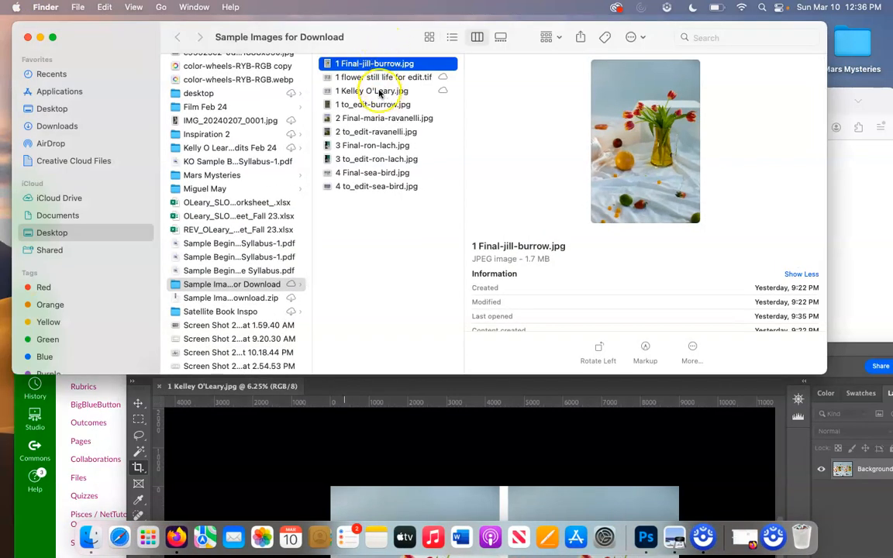
pyautogui.click(379, 91)
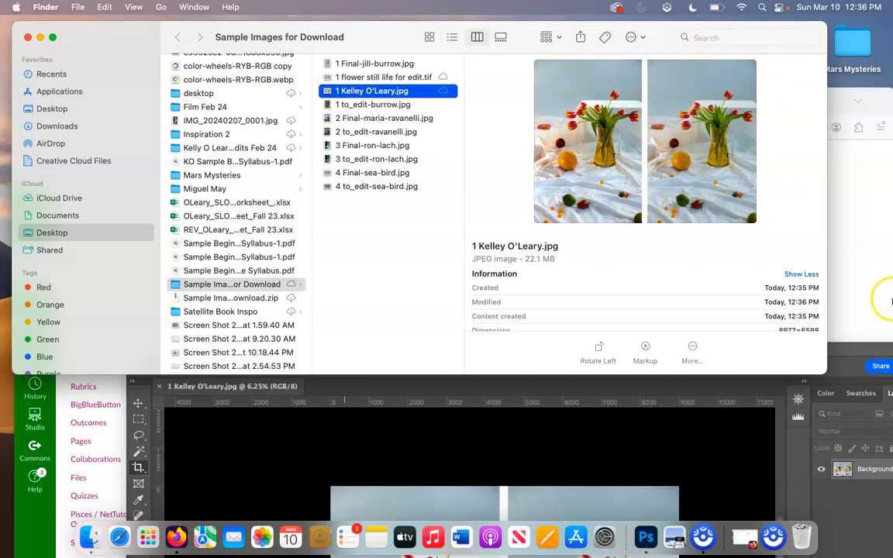
pyautogui.click(863, 265)
pyautogui.moveTo(506, 104); pyautogui.dragTo(506, 67)
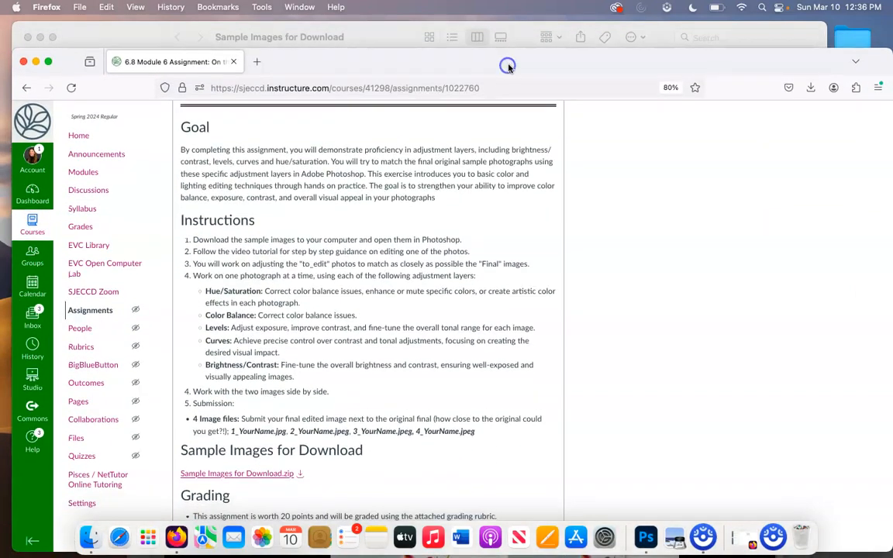